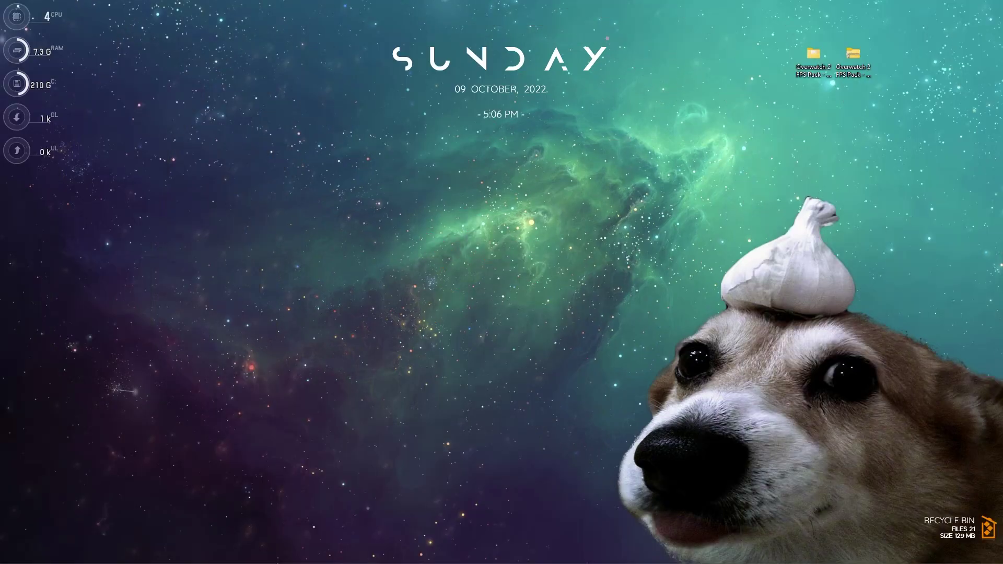
# - Create a restore point named OW2 for Local Disk (C:) in System Protection, then close System Properties
pyautogui.press('super')
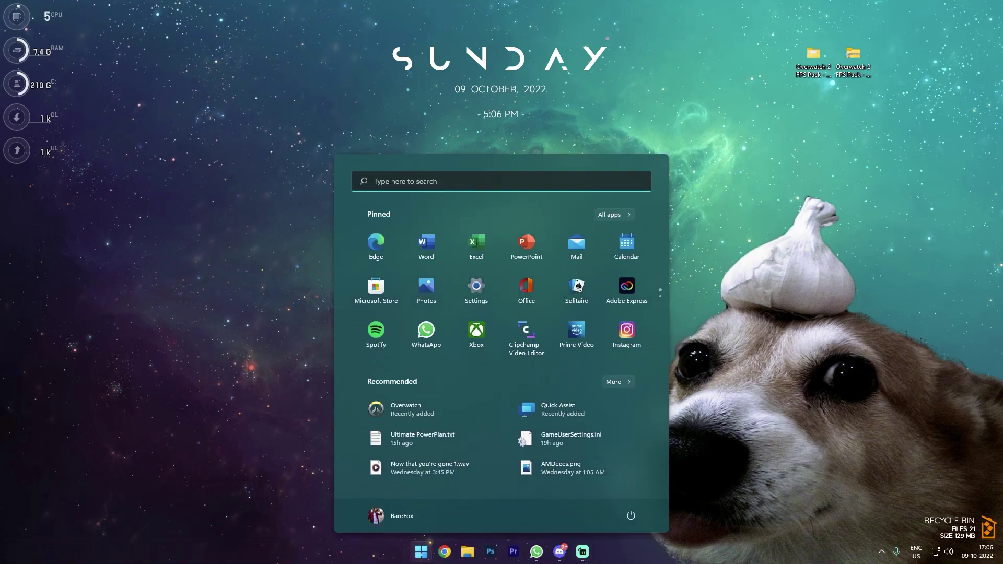
pyautogui.write('create a restore point')
pyautogui.press('Return')
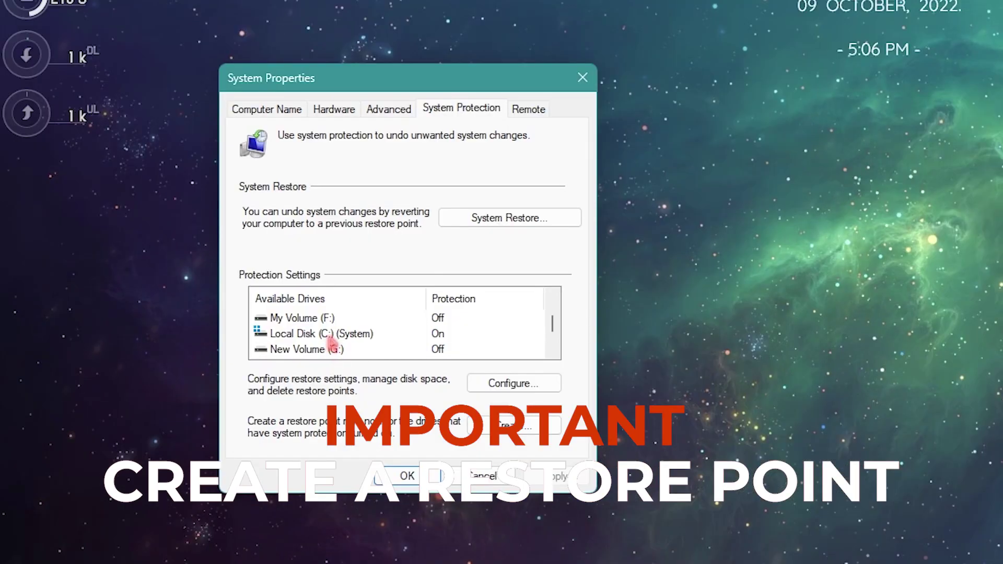
pyautogui.click(330, 336)
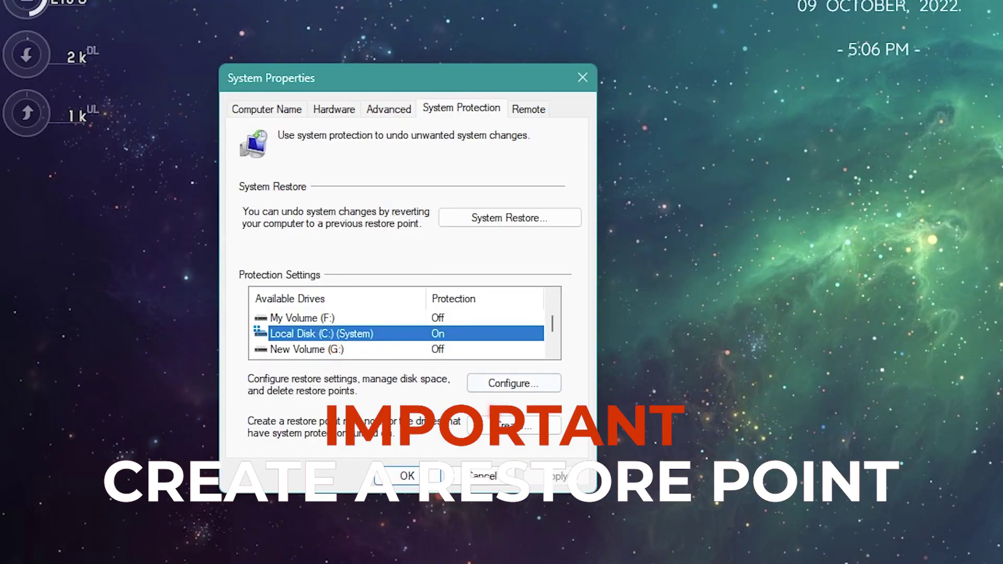
pyautogui.click(506, 424)
pyautogui.write('O')
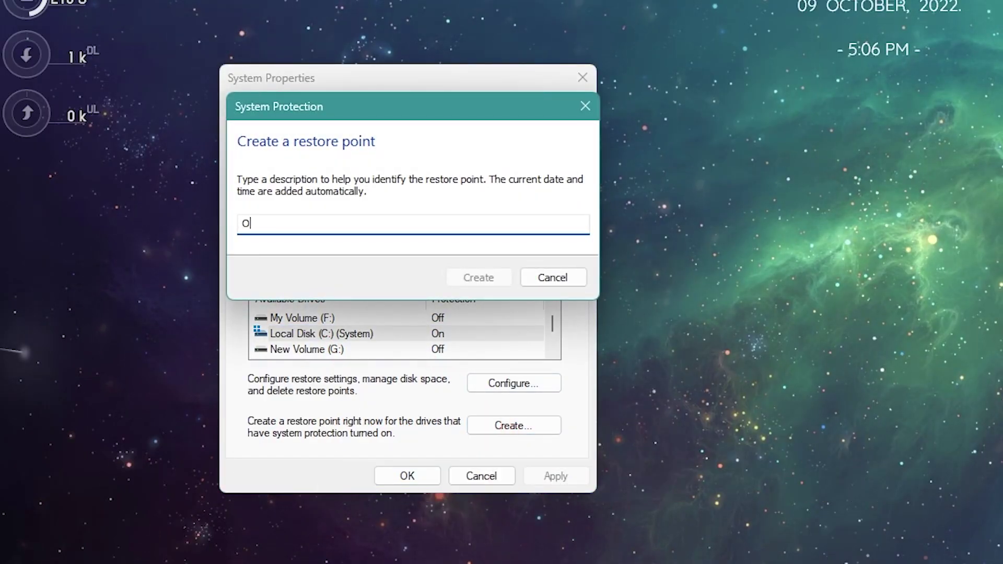
pyautogui.write('W2')
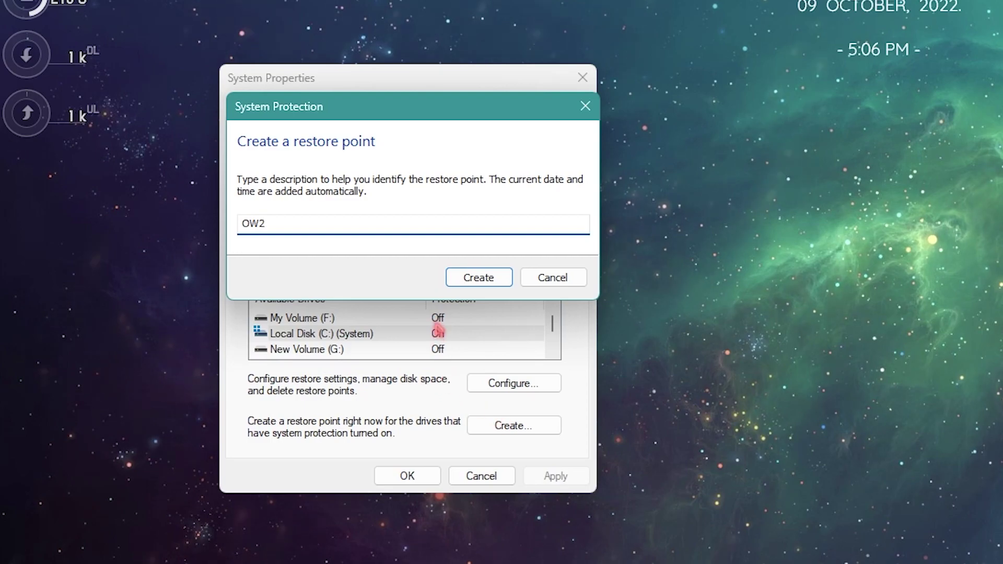
pyautogui.click(492, 281)
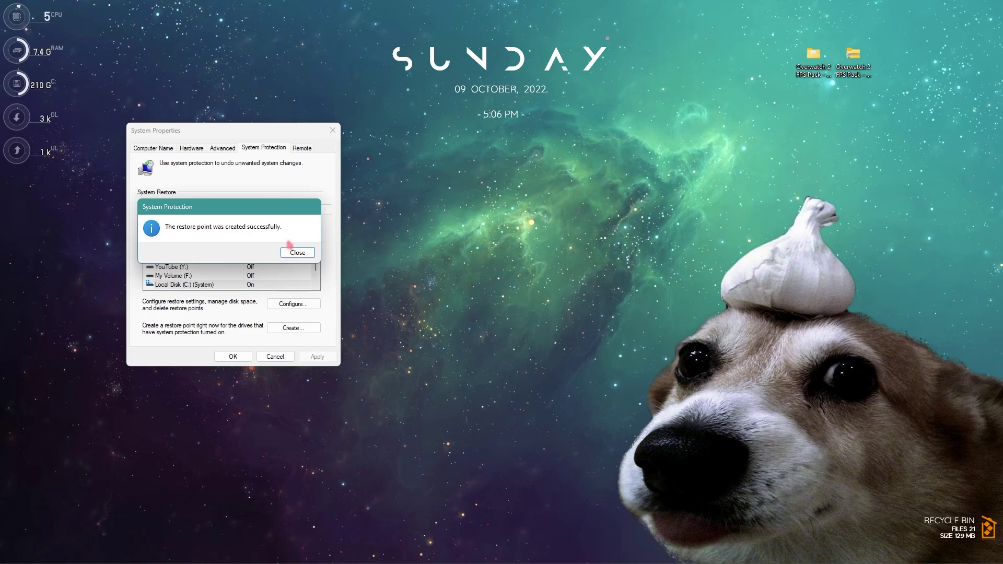
pyautogui.click(301, 255)
pyautogui.click(334, 130)
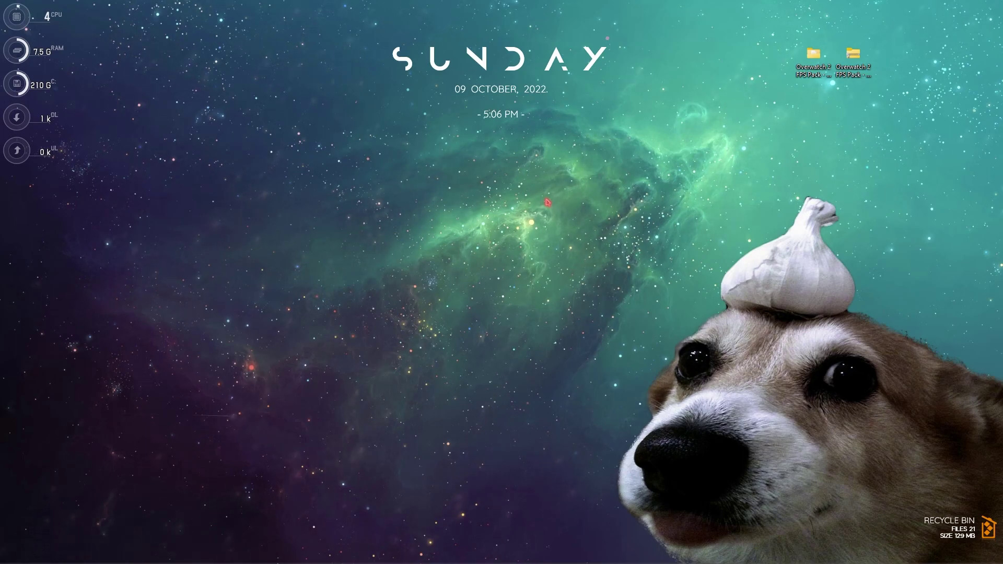
# - Launch NVIDIA Control Panel from the desktop right-click menu and go to Manage 3D settings
pyautogui.rightClick(440, 223)
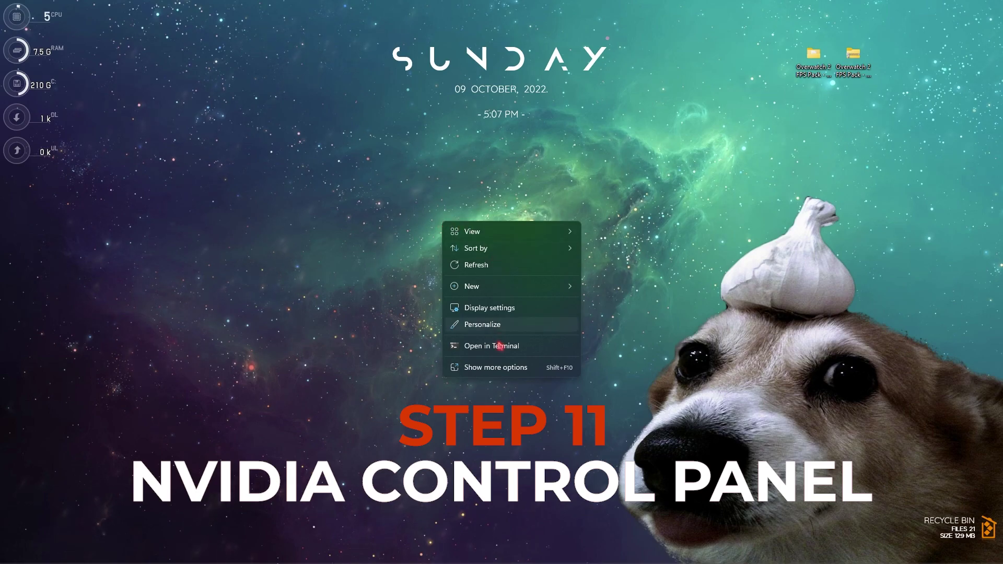
pyautogui.click(411, 256)
pyautogui.rightClick(497, 372)
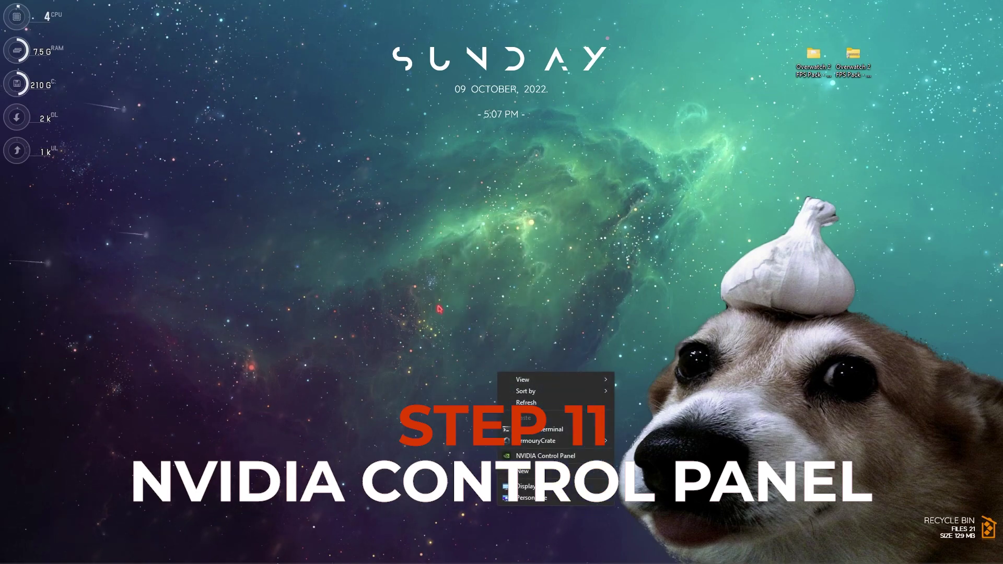
pyautogui.click(528, 441)
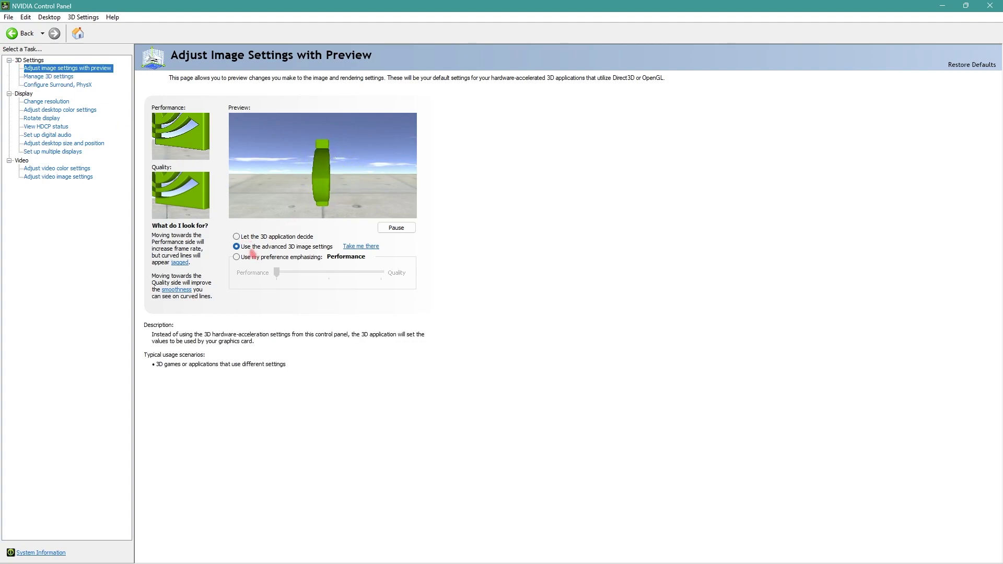
pyautogui.moveTo(293, 250)
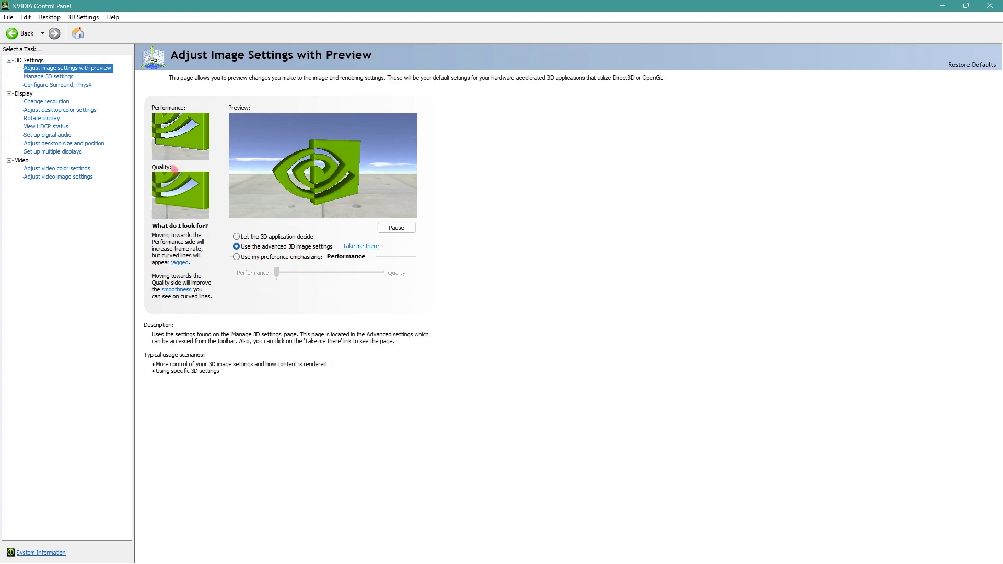
pyautogui.click(52, 76)
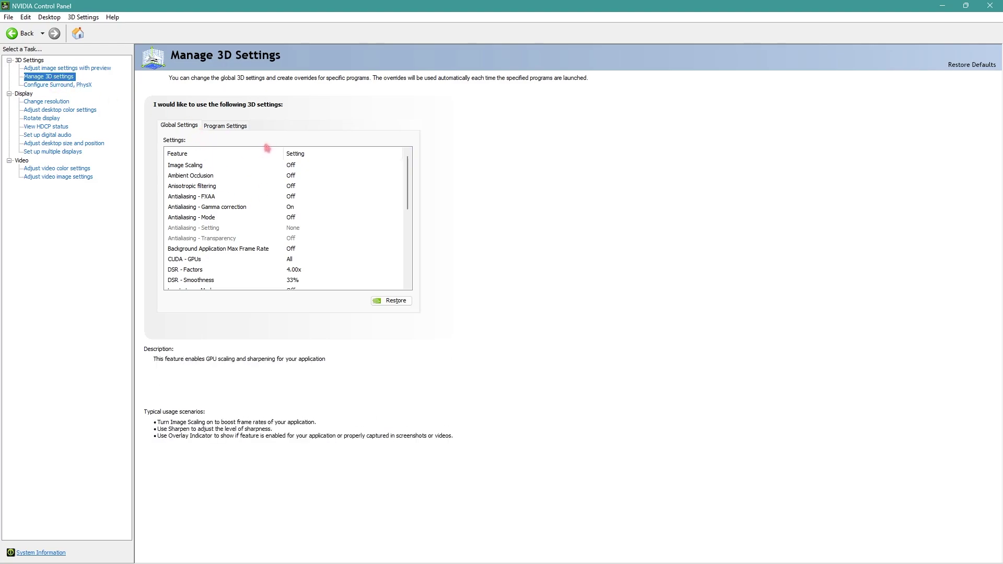
pyautogui.click(196, 167)
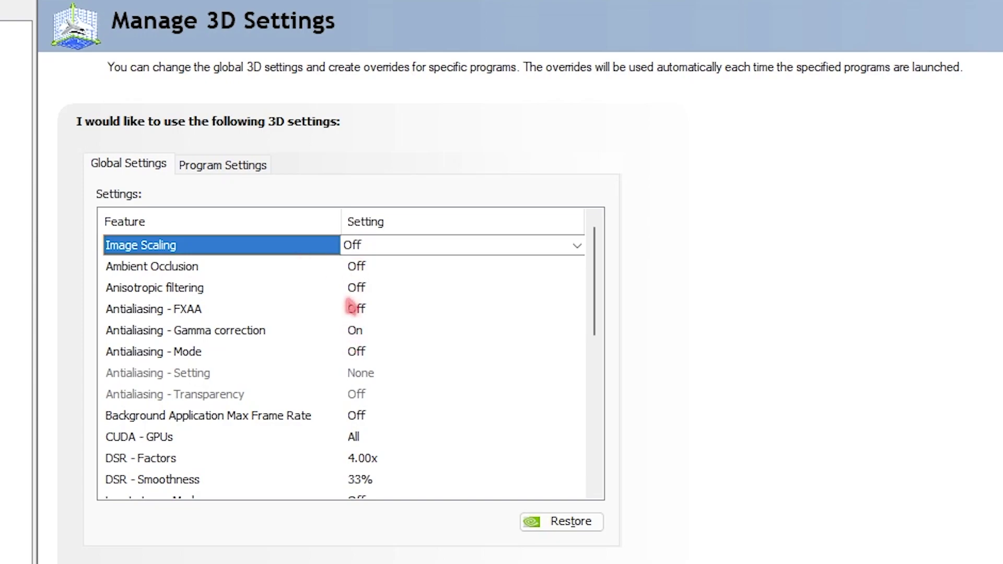
pyautogui.scroll(-1, 352, 358)
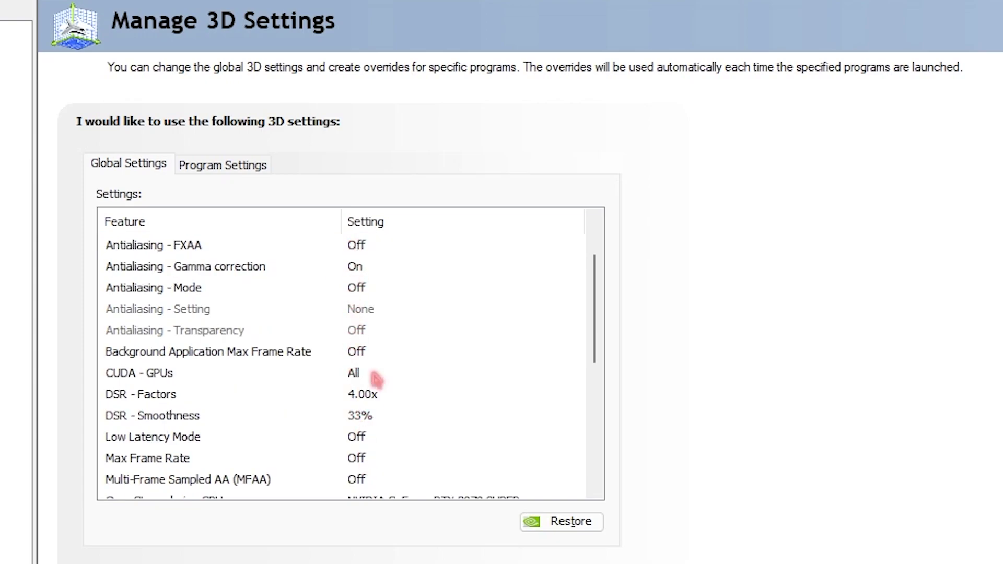
pyautogui.scroll(-1, 156, 331)
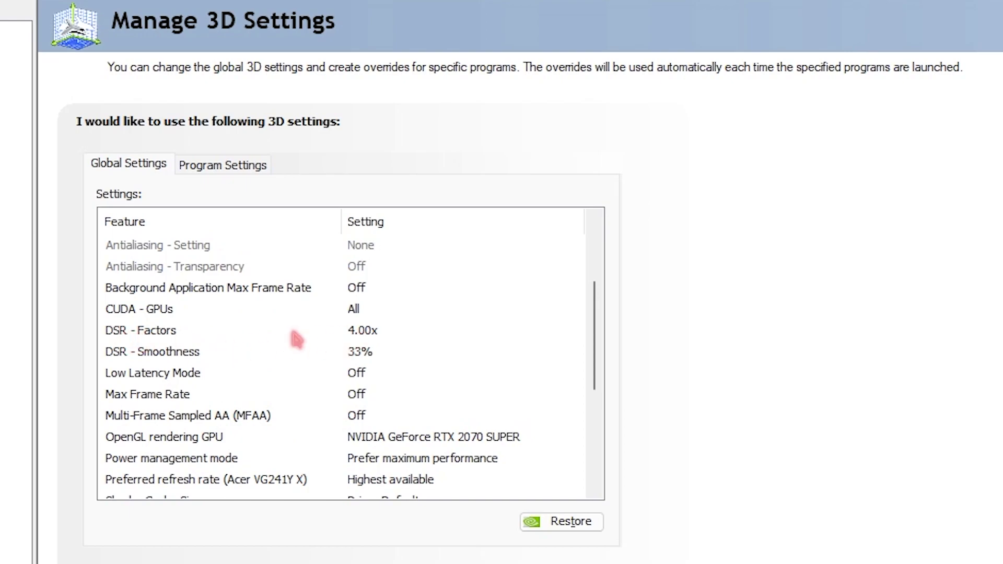
pyautogui.scroll(-1, 539, 343)
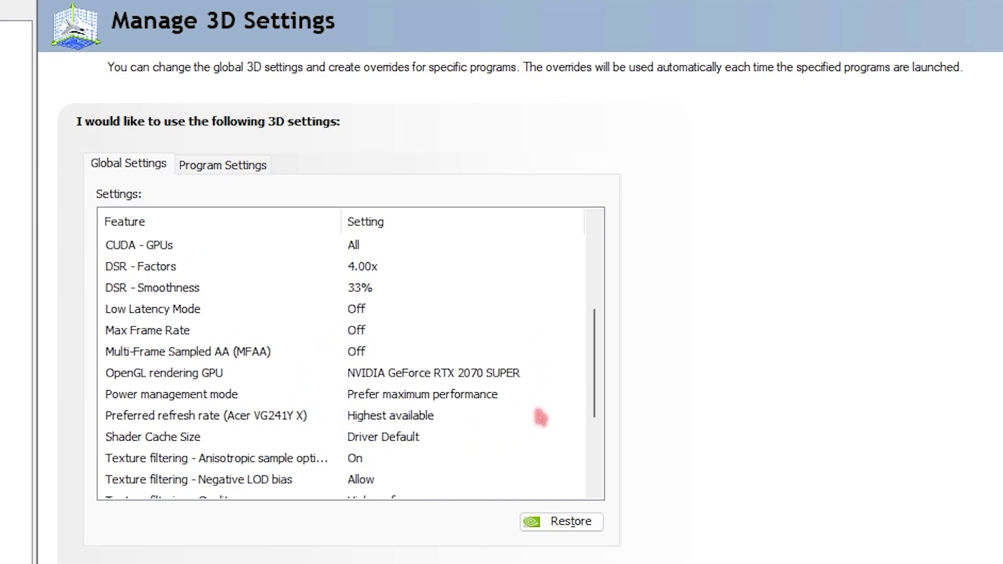
pyautogui.scroll(-1, 545, 293)
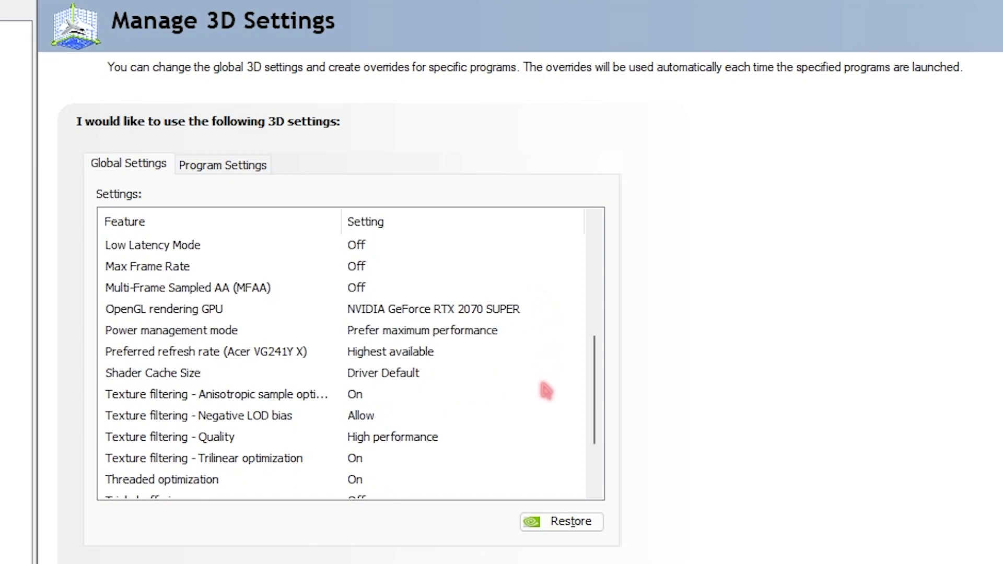
pyautogui.scroll(-1, 540, 313)
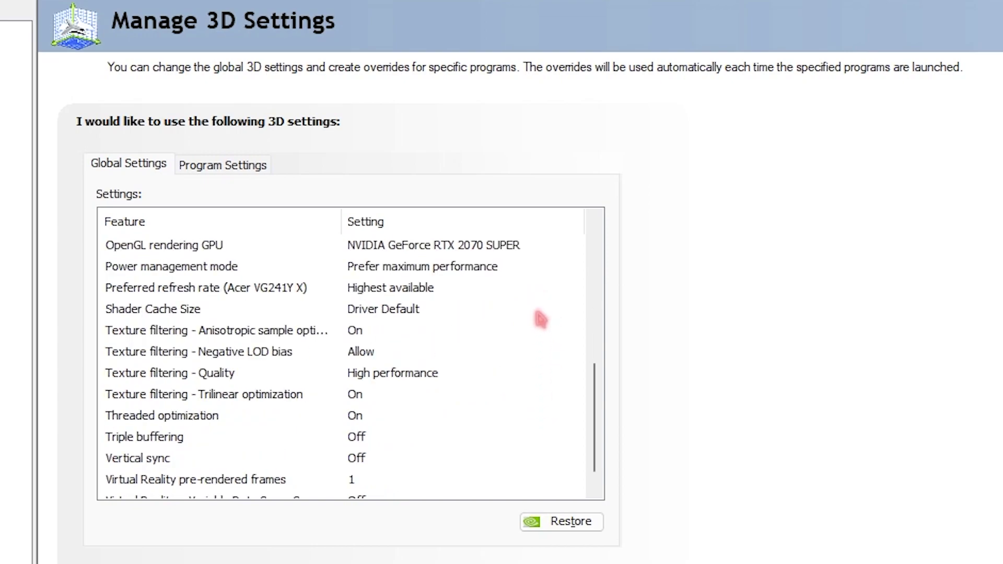
pyautogui.scroll(-1, 563, 285)
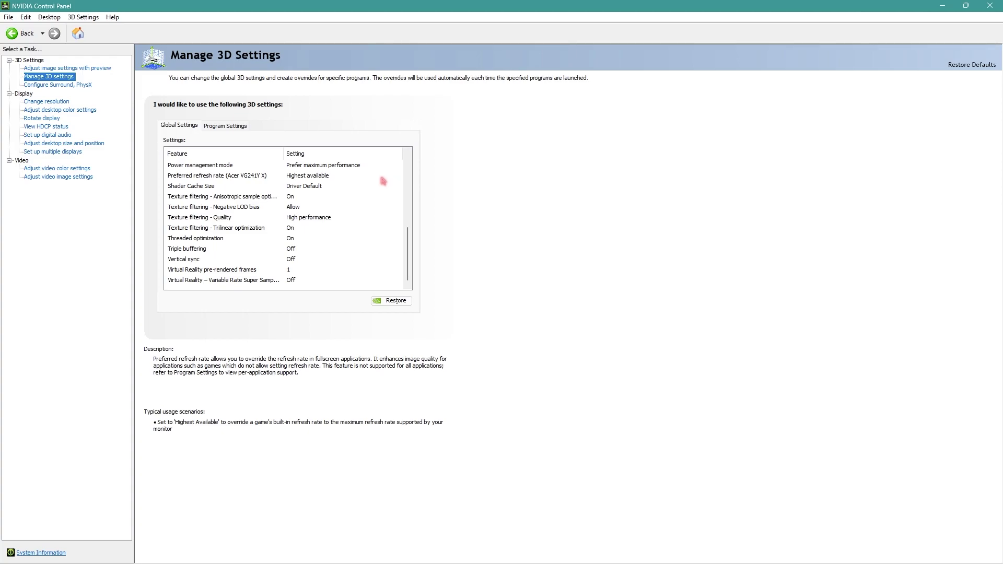
# - Set the PhysX processor to NVIDIA GeForce RTX 2070 SUPER
pyautogui.click(67, 86)
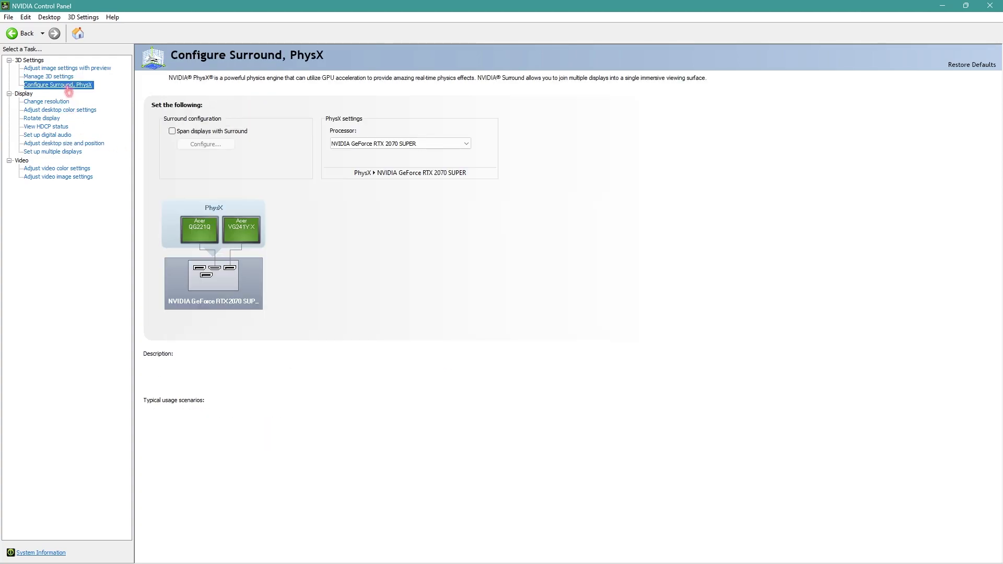
pyautogui.click(371, 146)
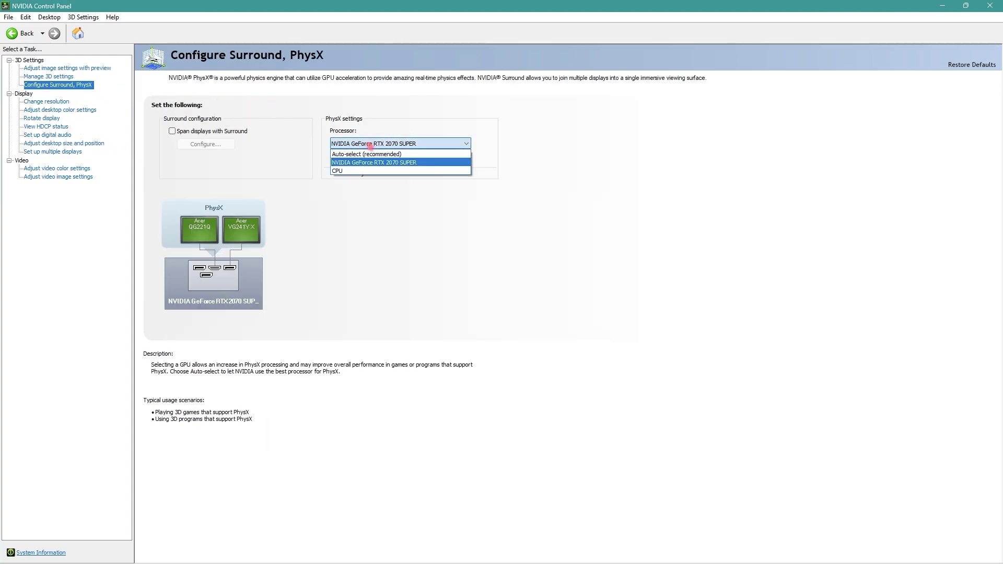
pyautogui.click(365, 163)
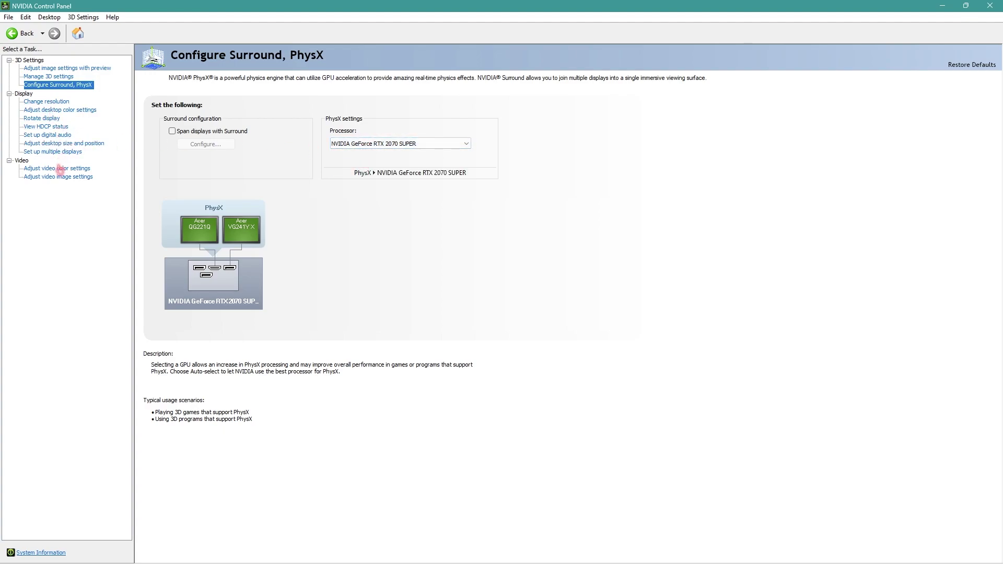
# - Make video colour use the NVIDIA settings with Full (0-255) dynamic range
pyautogui.click(43, 169)
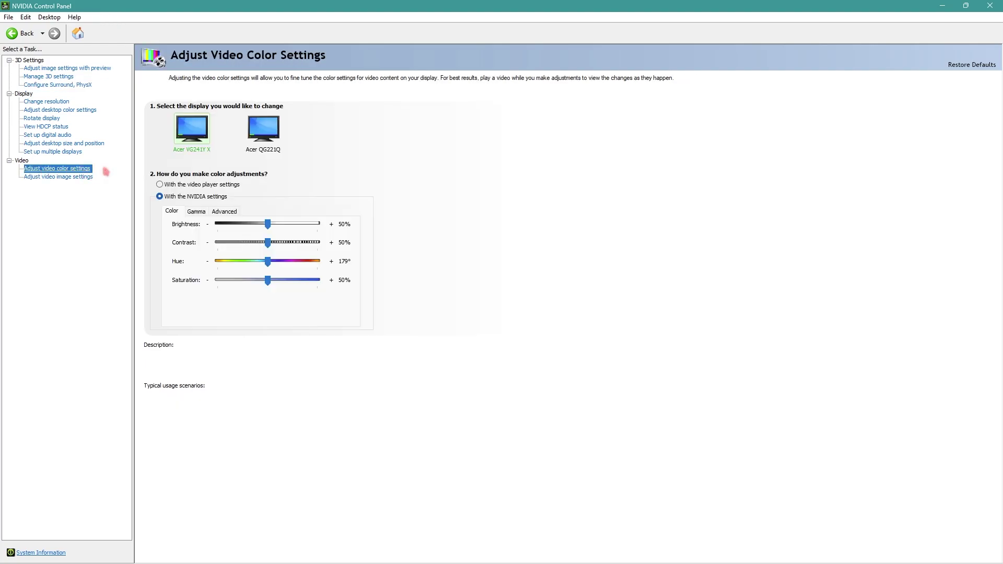
pyautogui.click(185, 196)
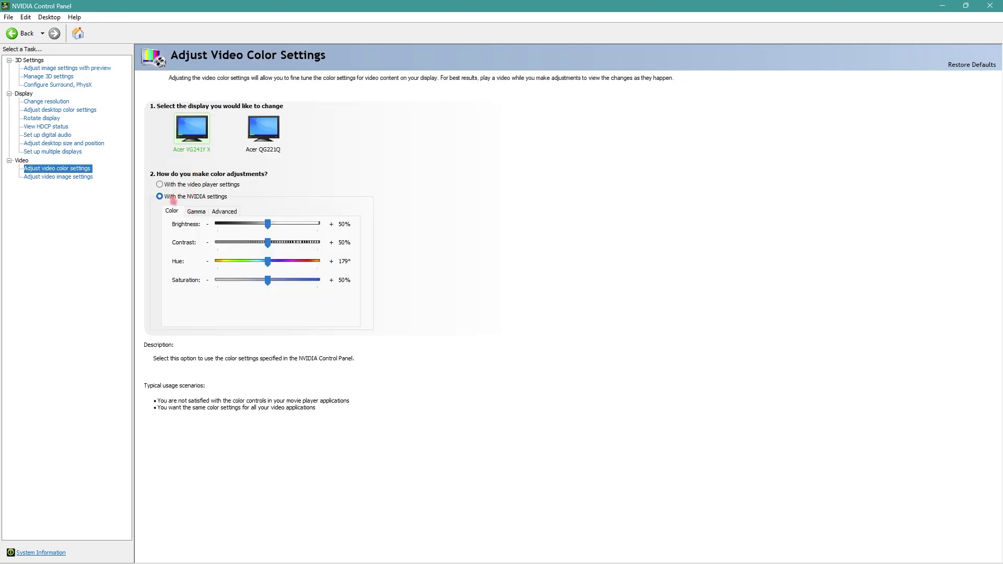
pyautogui.click(223, 212)
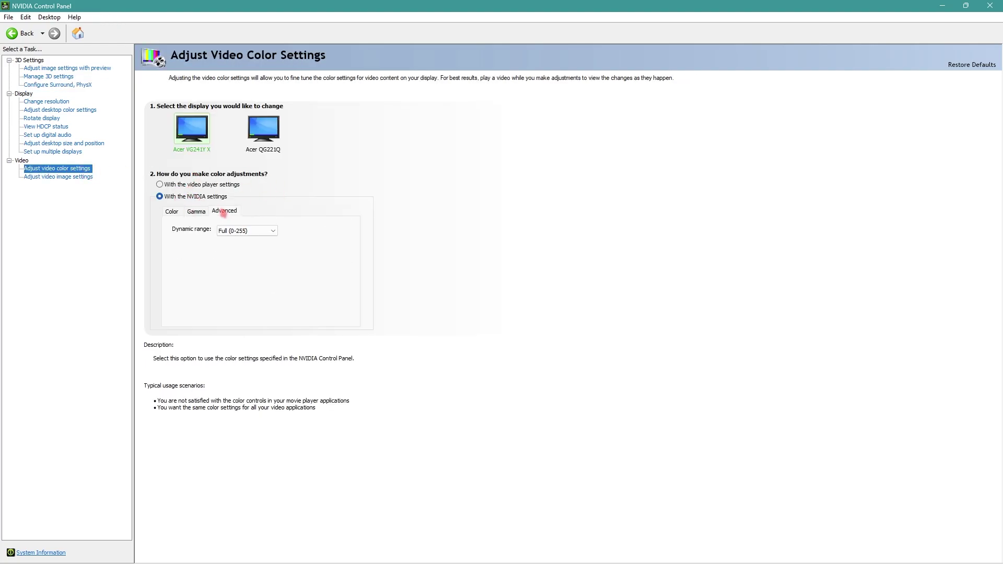
pyautogui.click(241, 231)
pyautogui.click(240, 243)
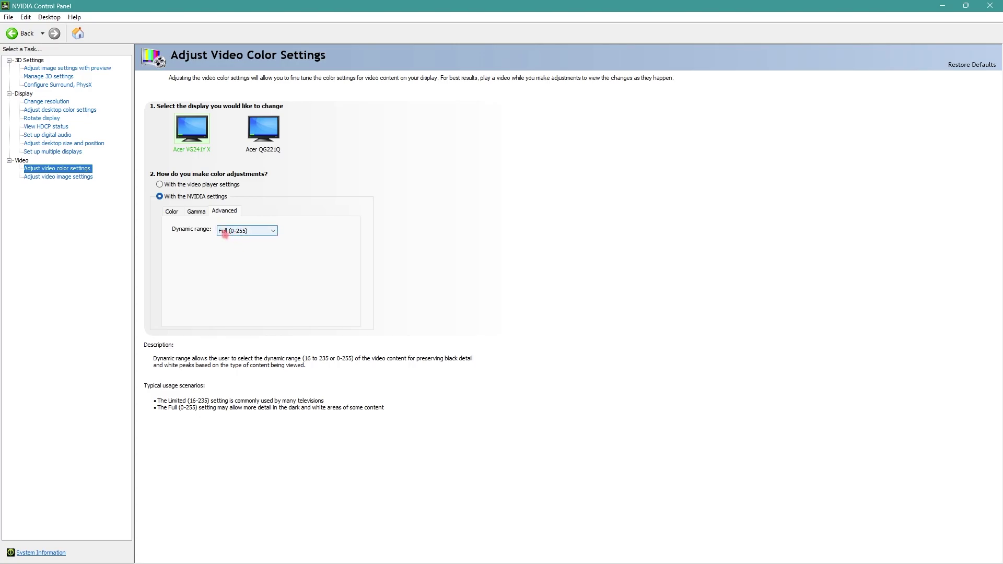
pyautogui.click(73, 112)
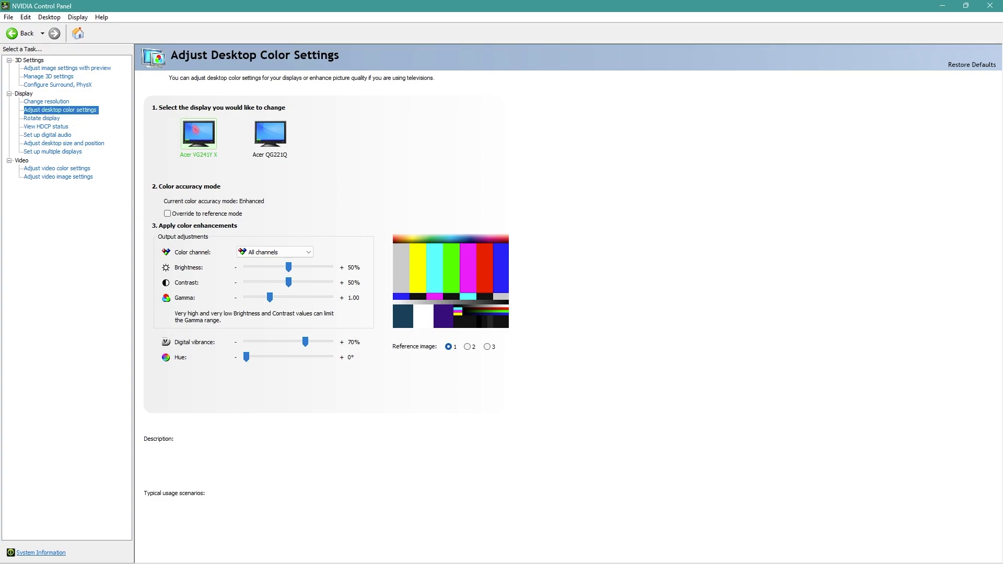
# - Close the NVIDIA Control Panel window, leaving digital vibrance at 70%
pyautogui.moveTo(195, 345)
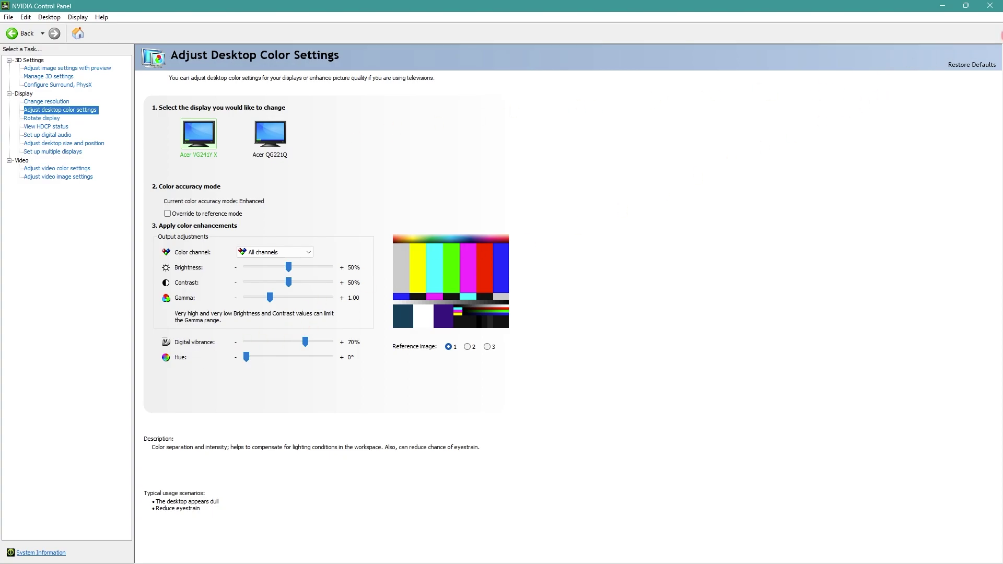
pyautogui.click(988, 6)
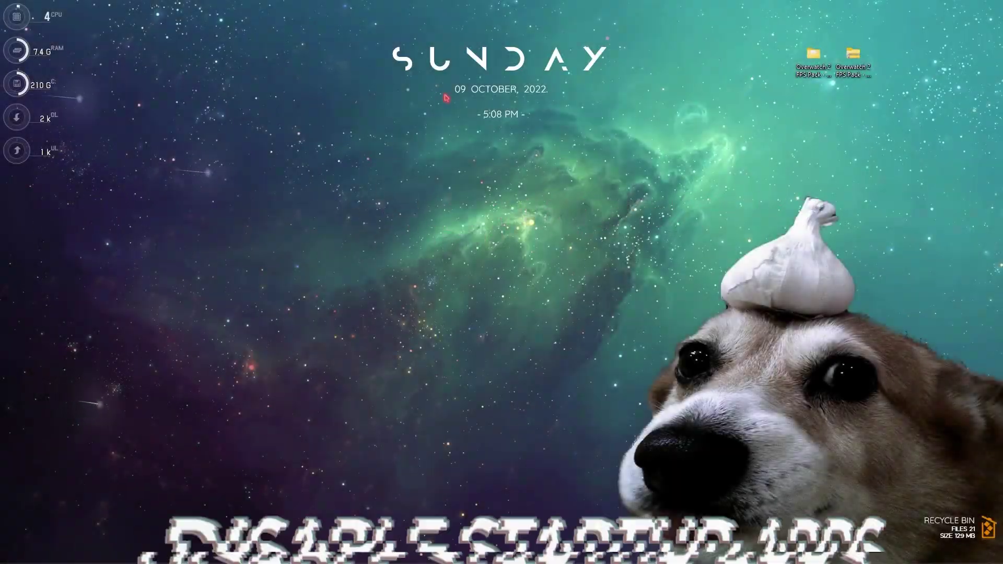
pyautogui.hotkey('ctrl', 'shift', 'Escape')
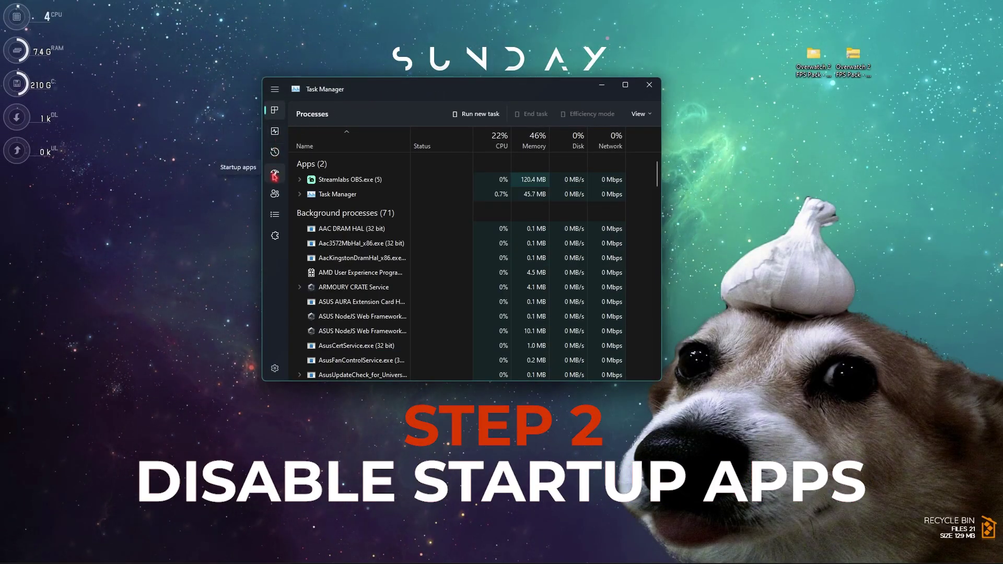
pyautogui.click(274, 177)
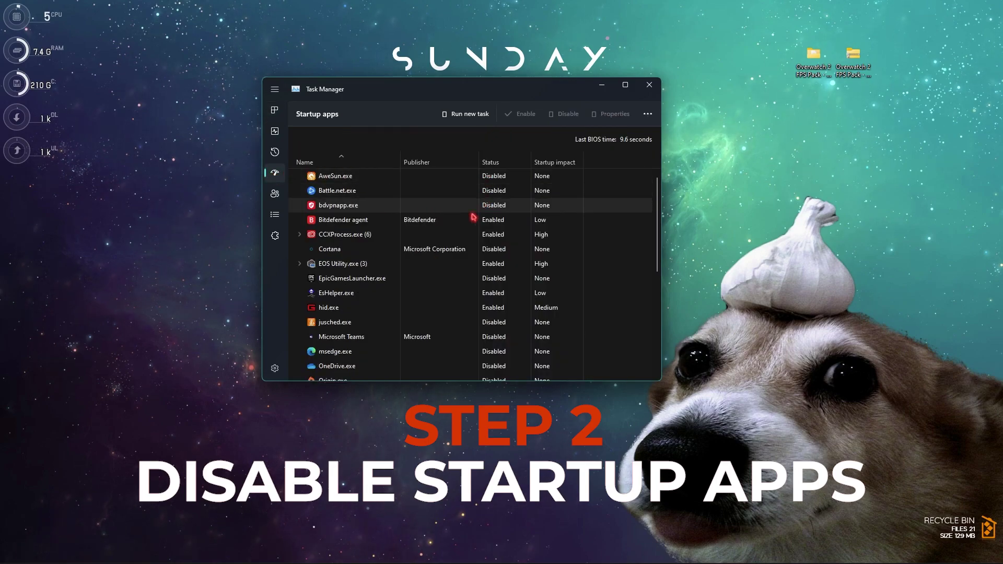
pyautogui.scroll(-5, 432, 259)
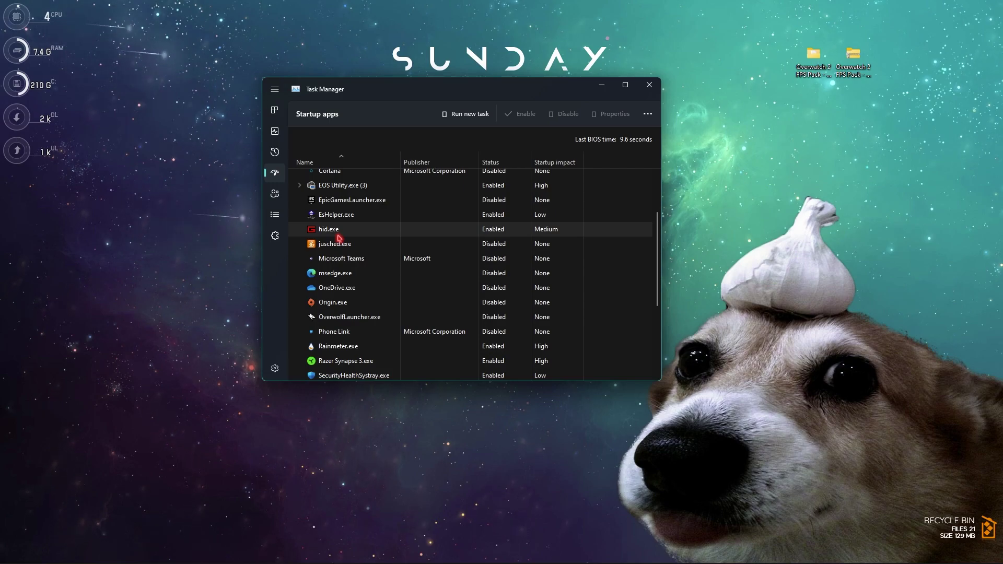
pyautogui.scroll(-5, 404, 242)
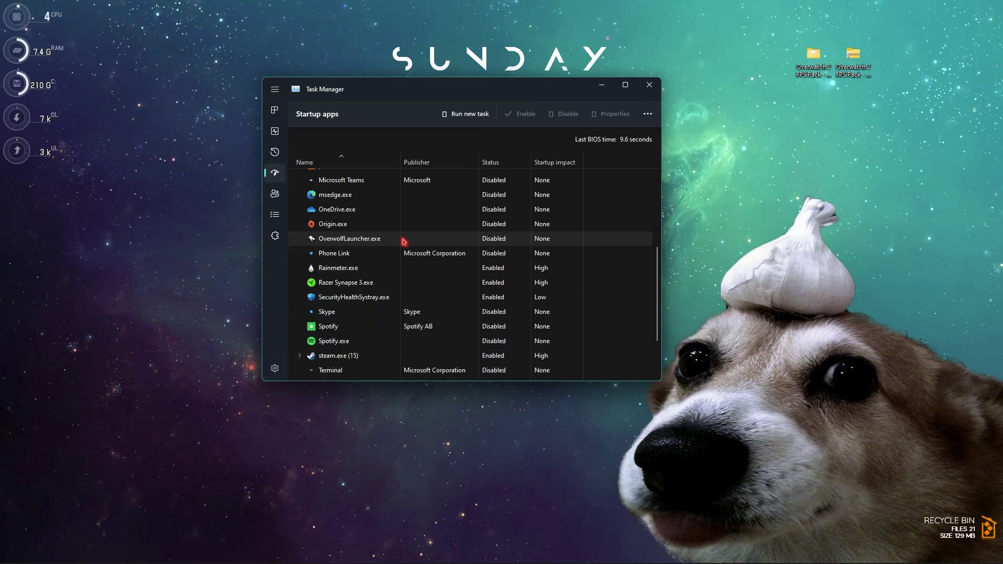
pyautogui.scroll(-1, 403, 241)
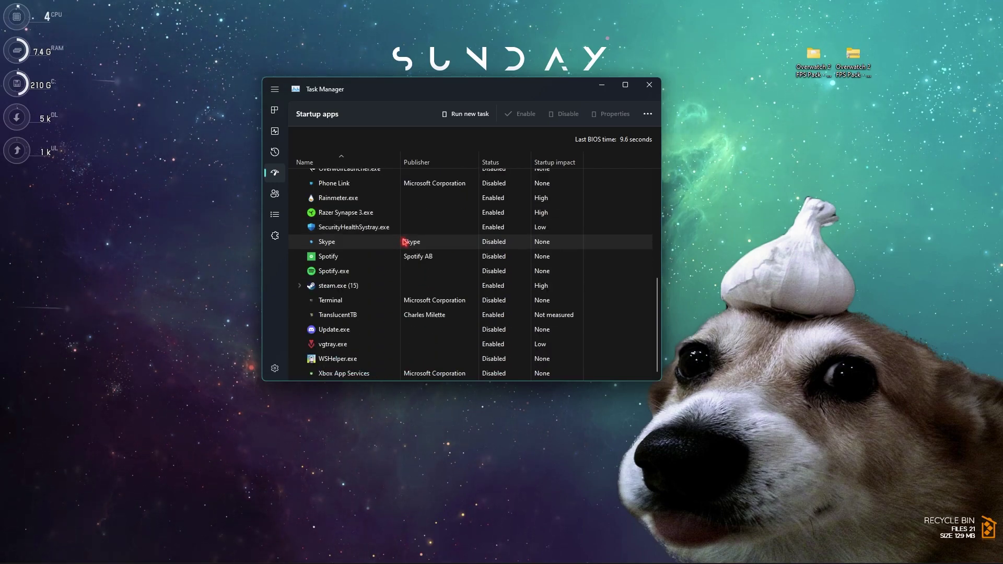
pyautogui.scroll(8, 405, 241)
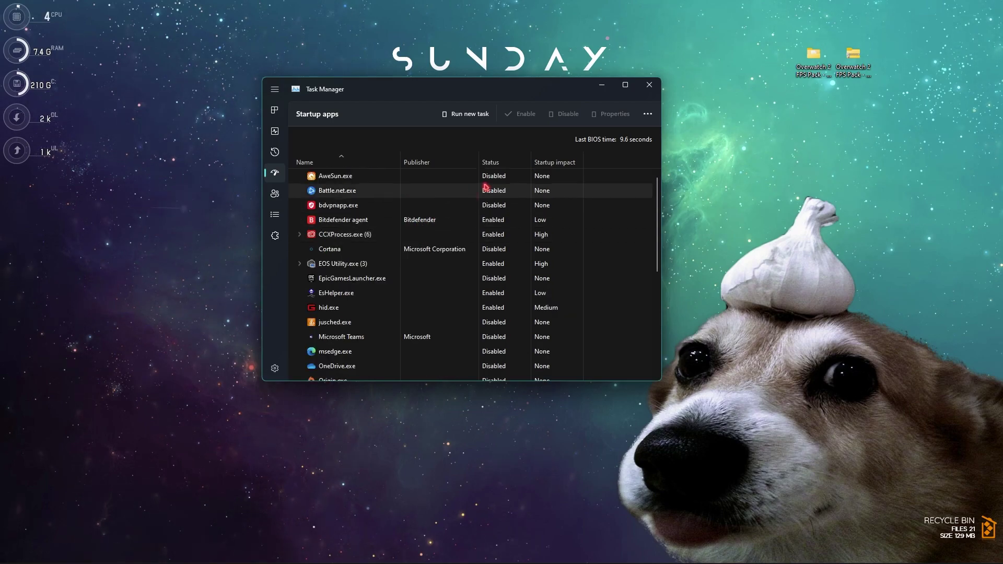
pyautogui.click(649, 85)
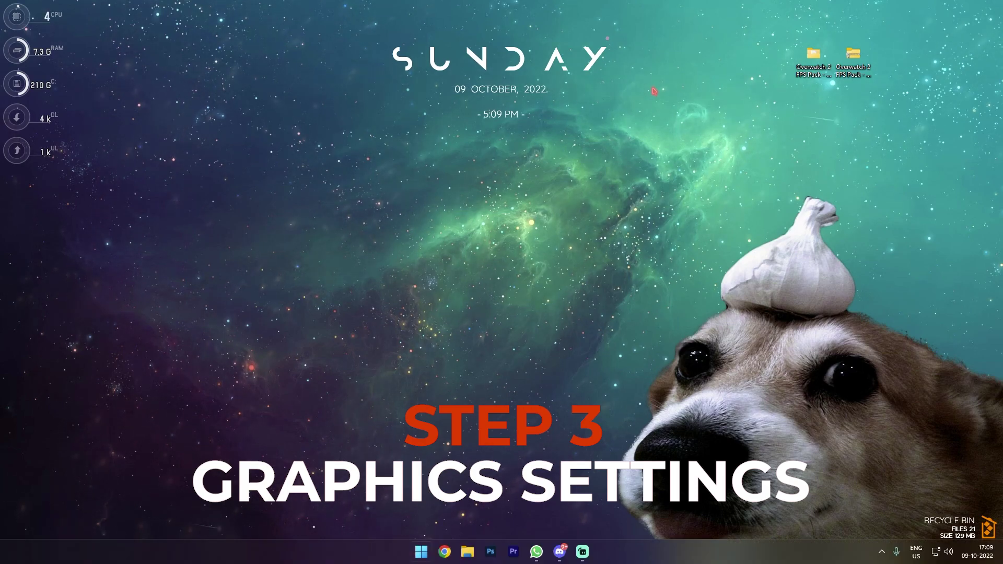
# - In Graphics settings, add Overwatch Launcher.exe and save it as High performance
pyautogui.press('super')
pyautogui.write('graphics settings')
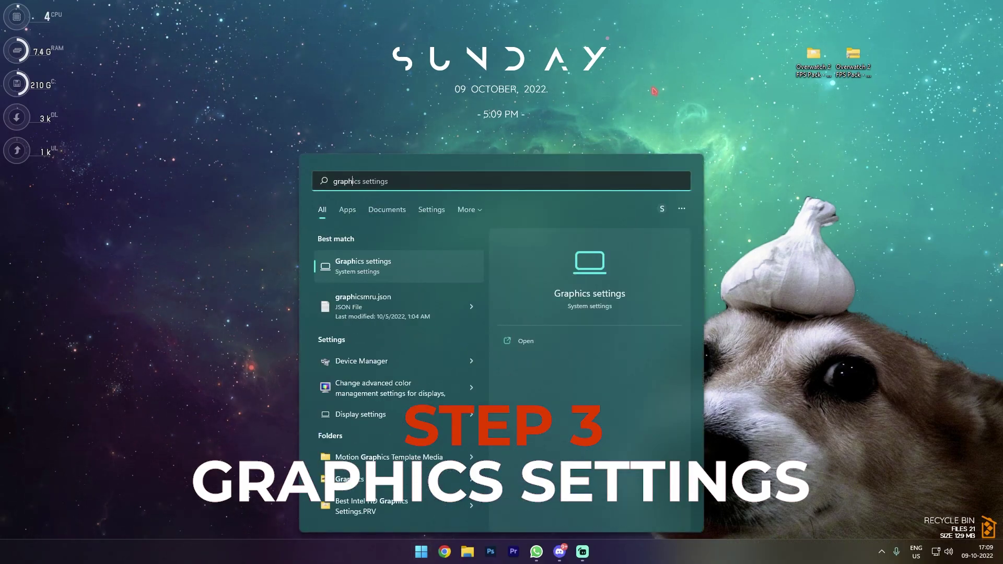
pyautogui.press('Return')
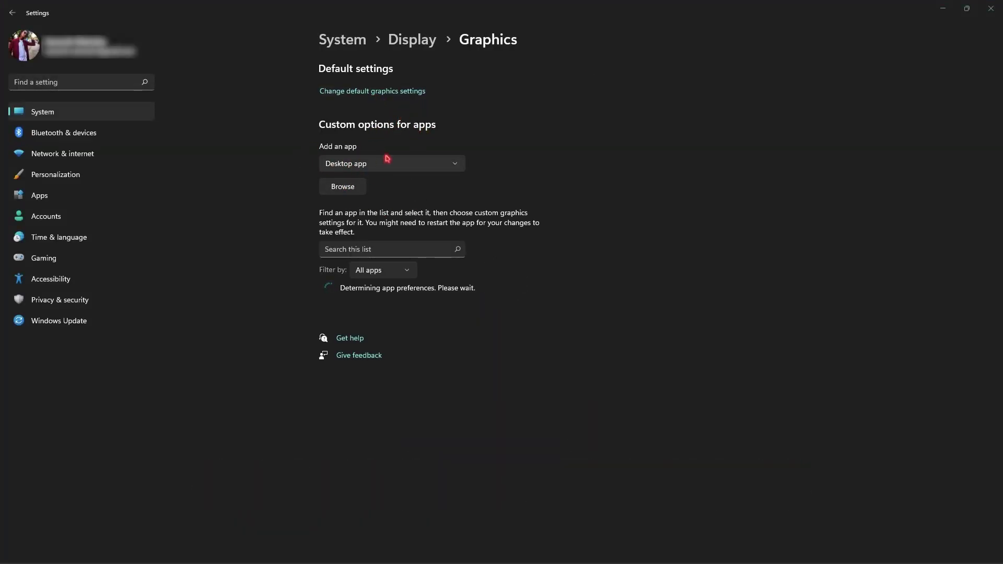
pyautogui.click(342, 187)
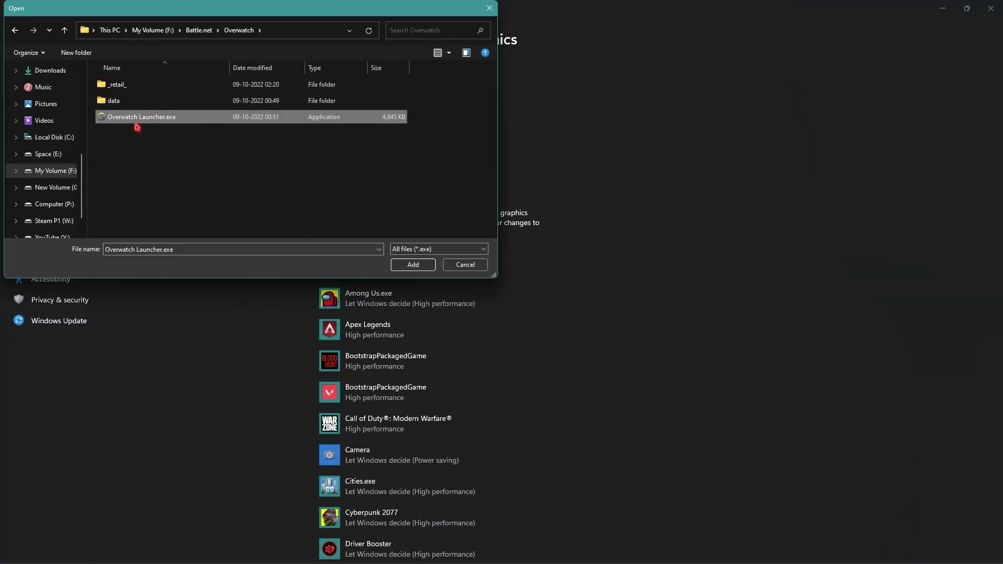
pyautogui.click(412, 265)
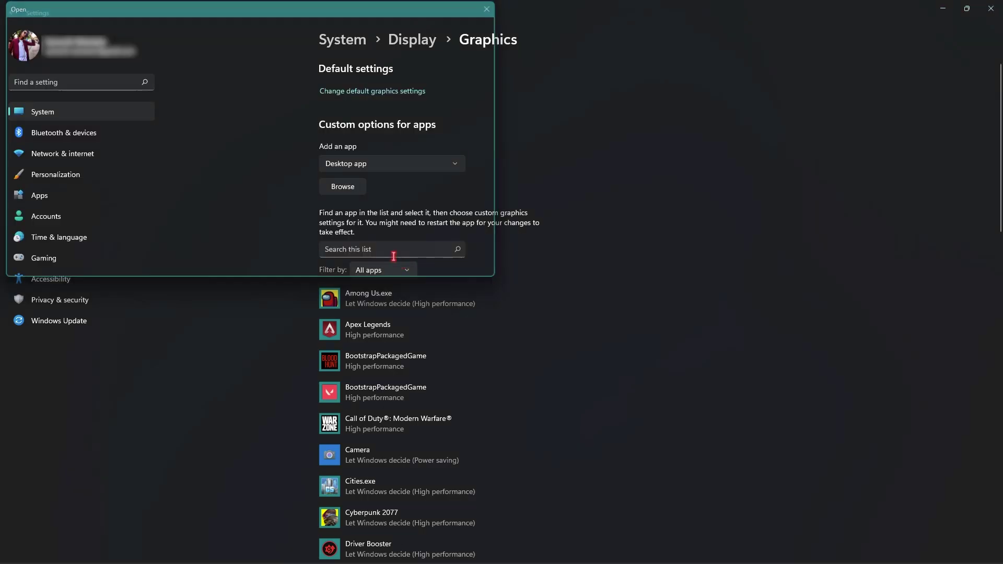
pyautogui.click(465, 430)
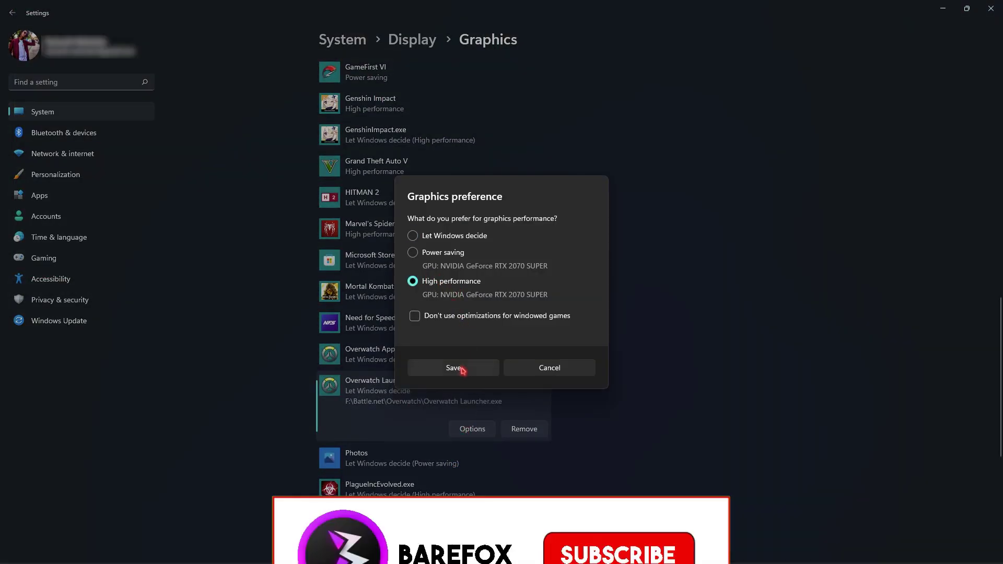
pyautogui.click(462, 369)
# - Set Overwatch Application's graphics preference to High performance and save
pyautogui.click(364, 357)
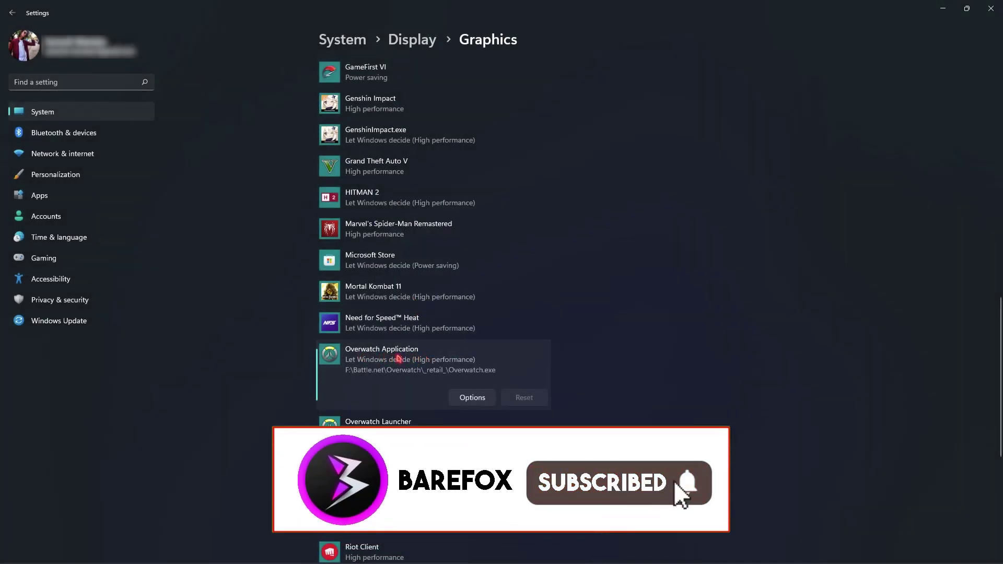
pyautogui.click(467, 397)
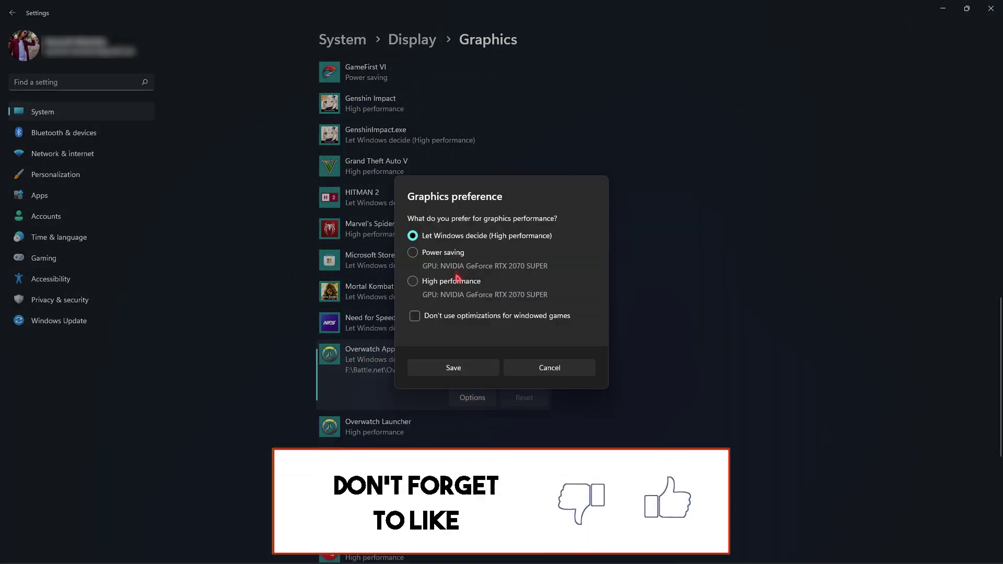
pyautogui.click(412, 281)
pyautogui.click(454, 368)
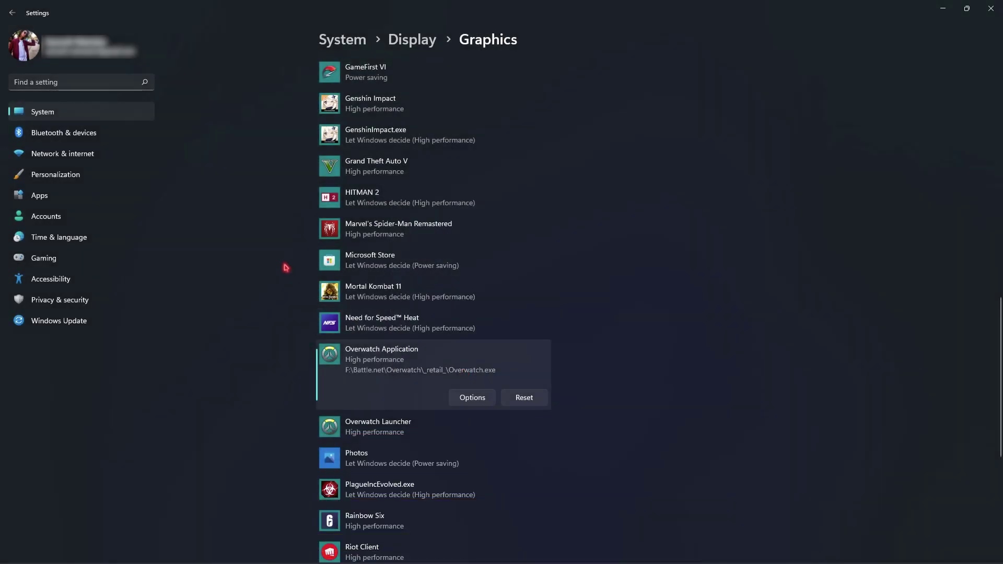
# - Find Game Mode in Settings and confirm it is On, then select both pack folders on the desktop
pyautogui.hotkey('alt', 'Left')
pyautogui.click(45, 82)
pyautogui.write('game mode')
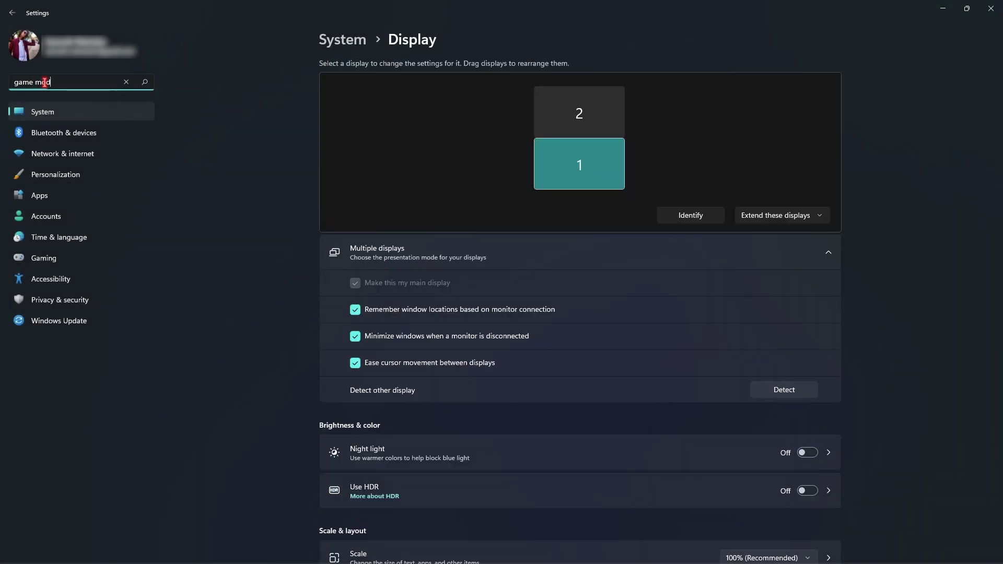
pyautogui.press('Return')
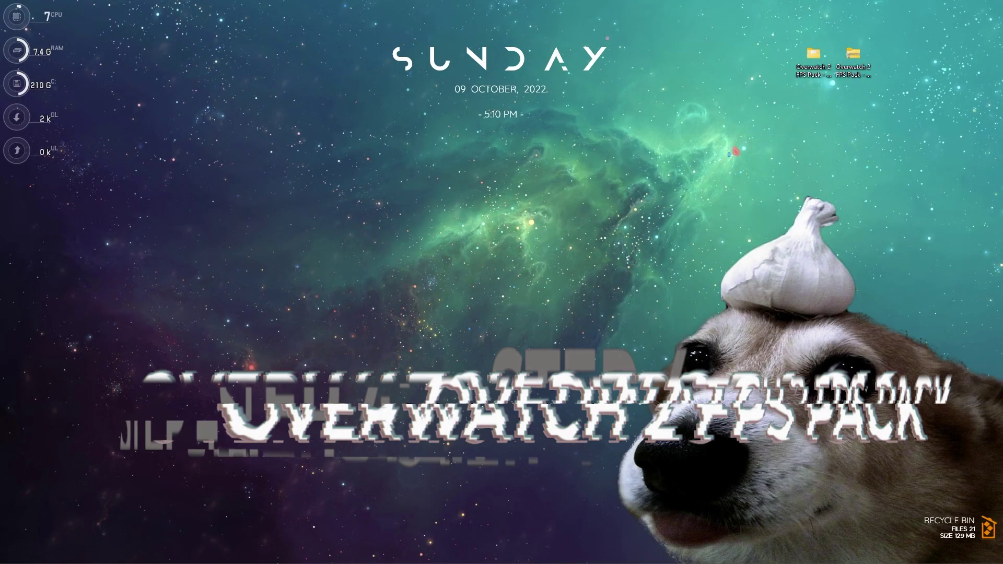
pyautogui.moveTo(735, 151); pyautogui.dragTo(904, 43)
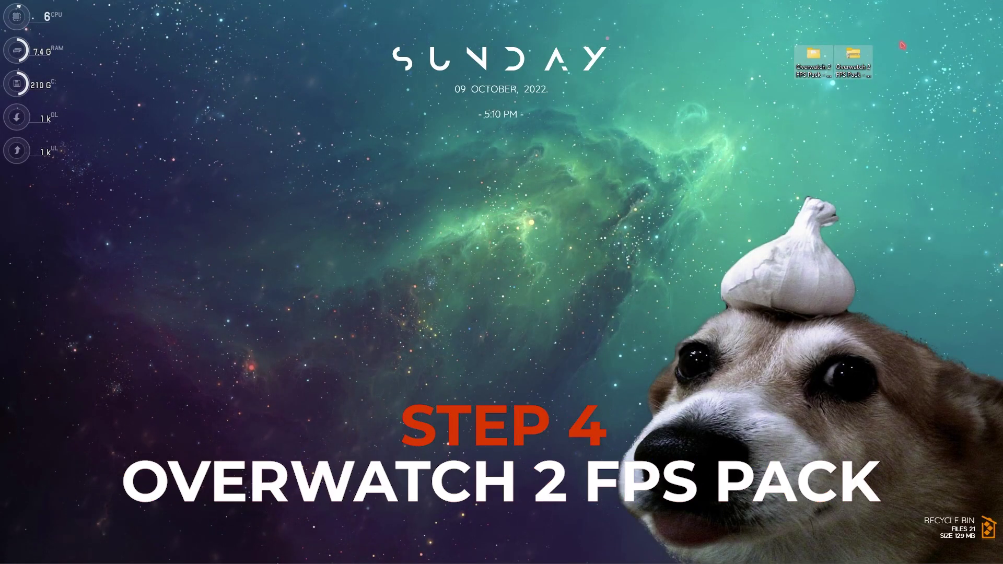
# - Open the Overwatch 2 FPS Pack maximized, review the 1 - Overwatch Priority .reg files, then enter 2 - Windows Optimizations
pyautogui.click(871, 153)
pyautogui.doubleClick(813, 57)
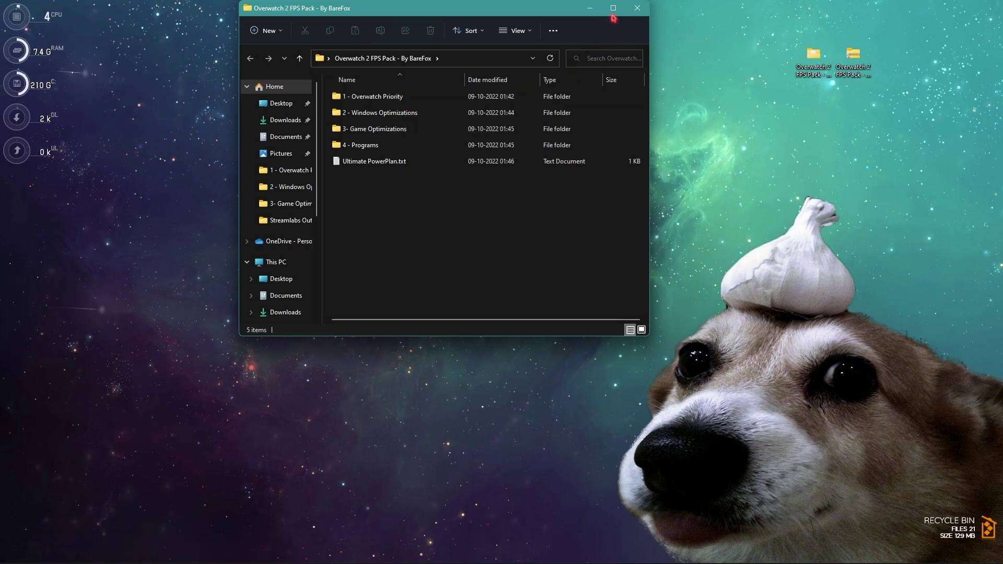
pyautogui.press('super+Up')
pyautogui.doubleClick(157, 94)
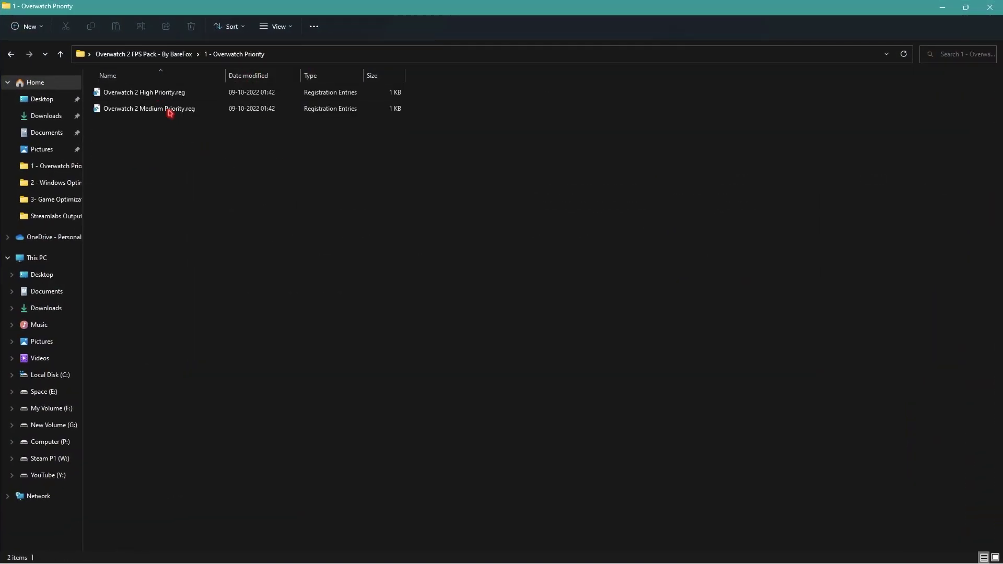
pyautogui.click(198, 94)
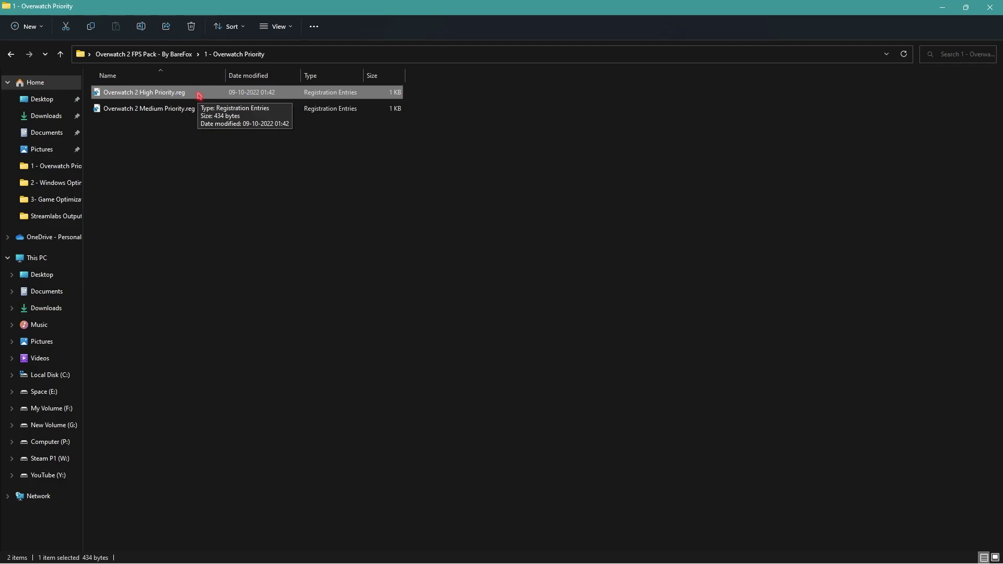
pyautogui.click(184, 113)
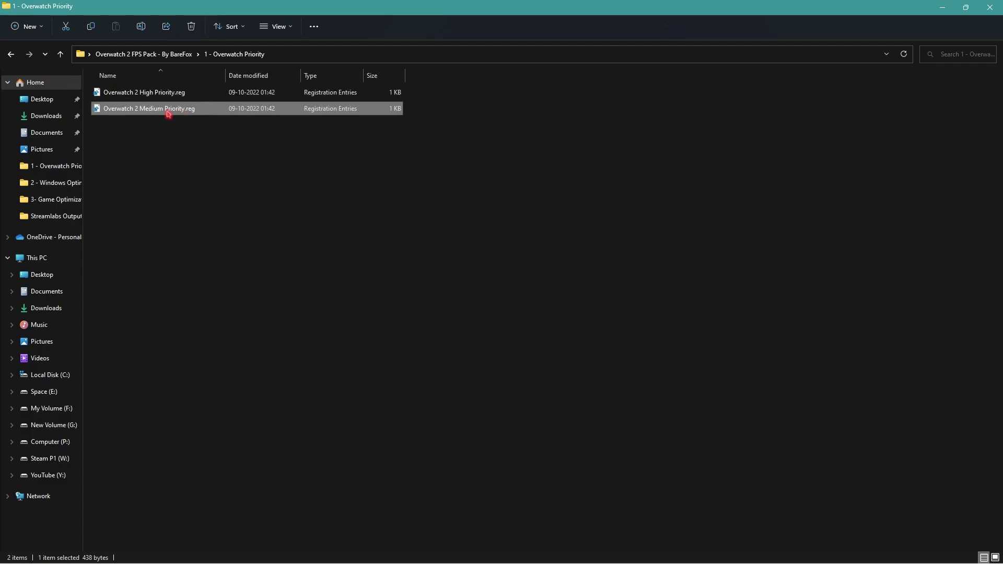
pyautogui.hotkey('alt', 'Left')
pyautogui.doubleClick(132, 109)
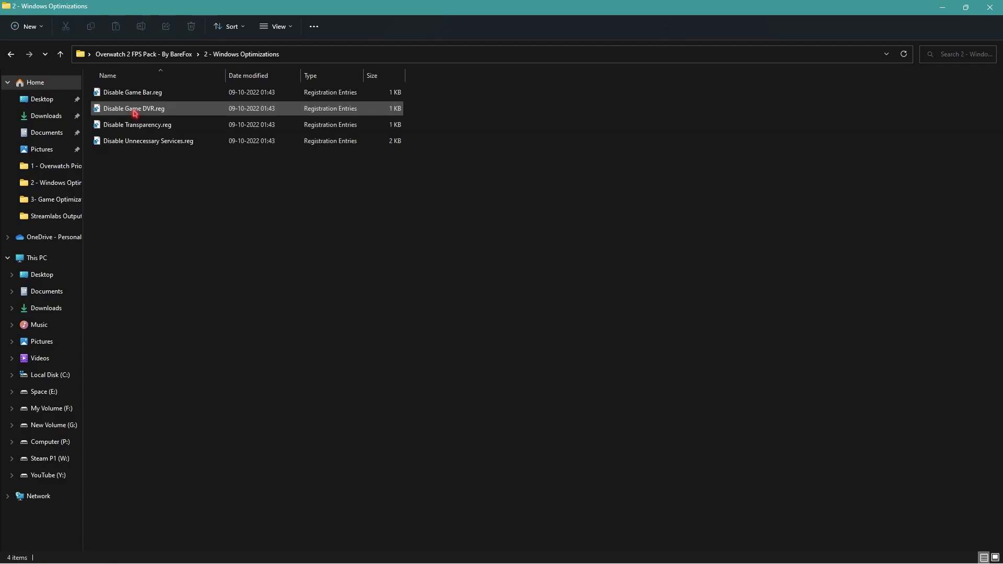
pyautogui.click(157, 93)
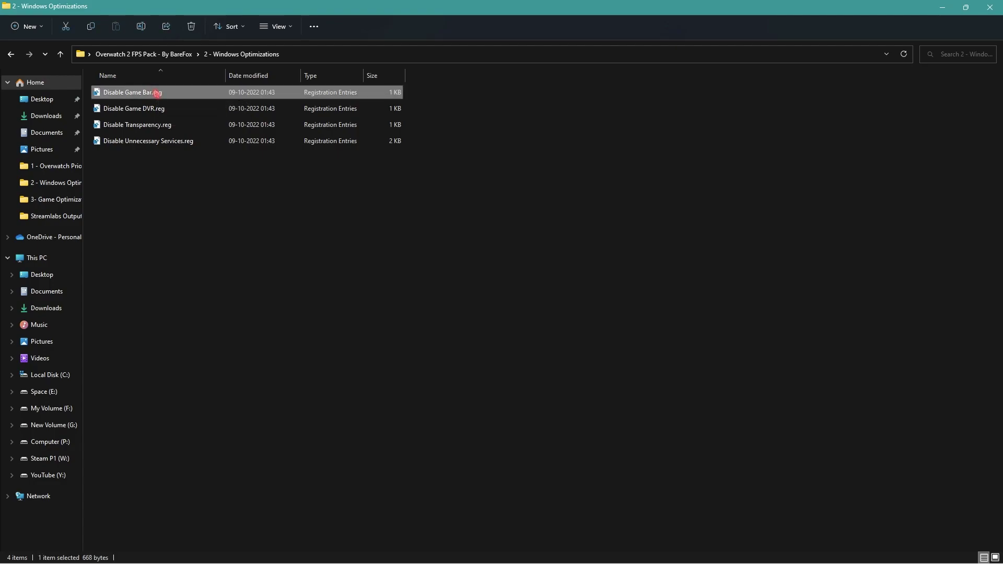
pyautogui.rightClick(156, 93)
pyautogui.click(207, 269)
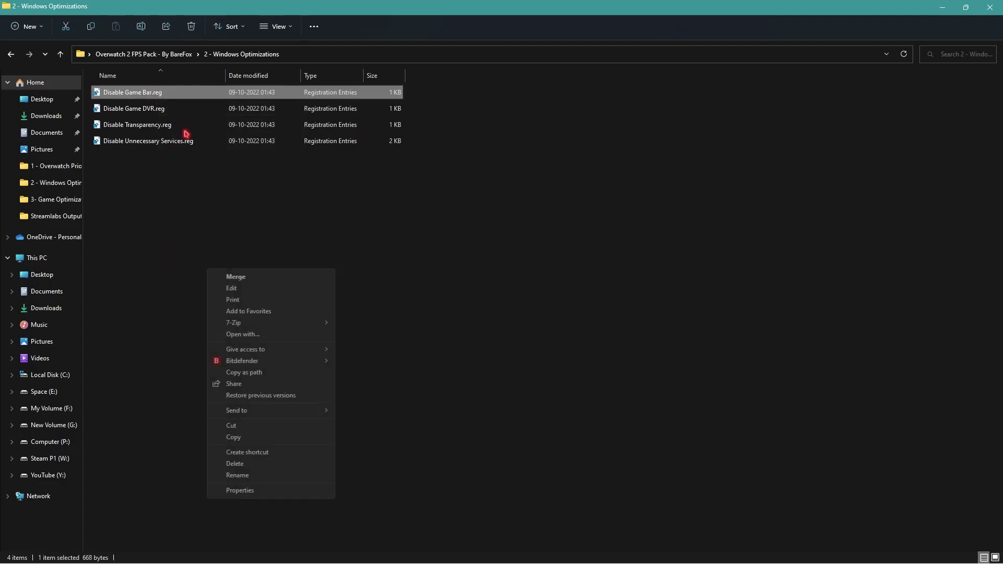
pyautogui.click(157, 195)
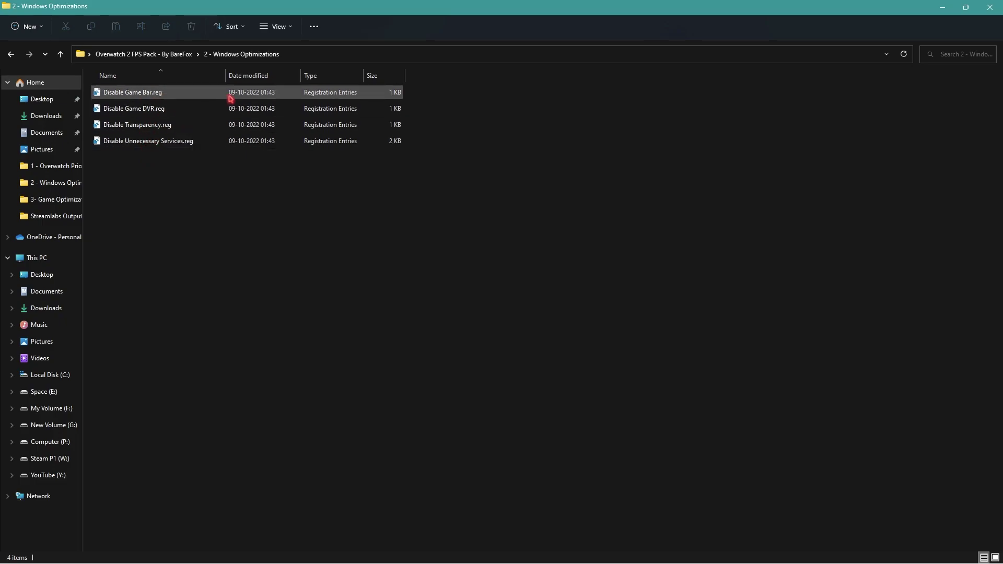
pyautogui.rightClick(167, 92)
pyautogui.click(201, 167)
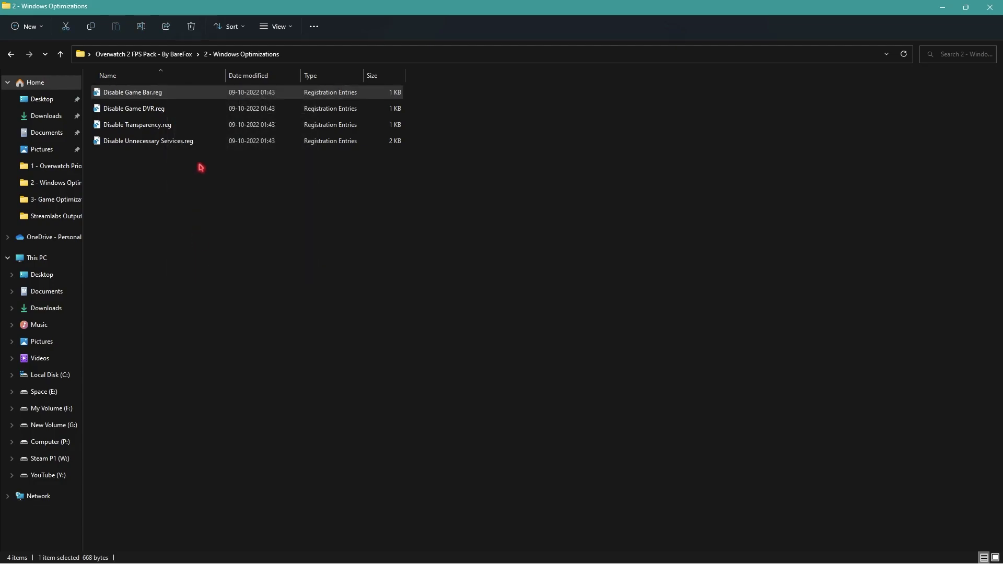
pyautogui.rightClick(206, 267)
pyautogui.click(226, 296)
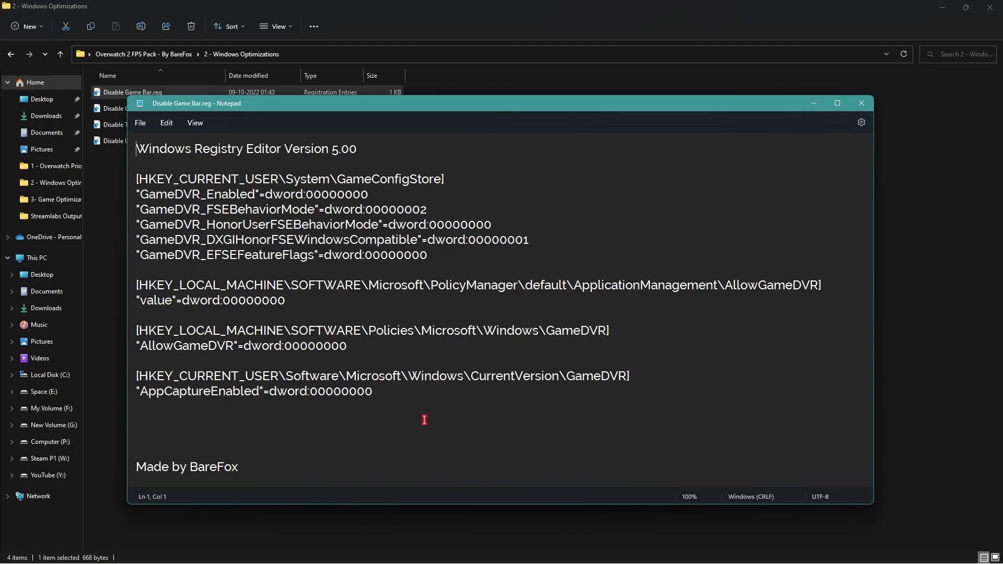
pyautogui.click(862, 103)
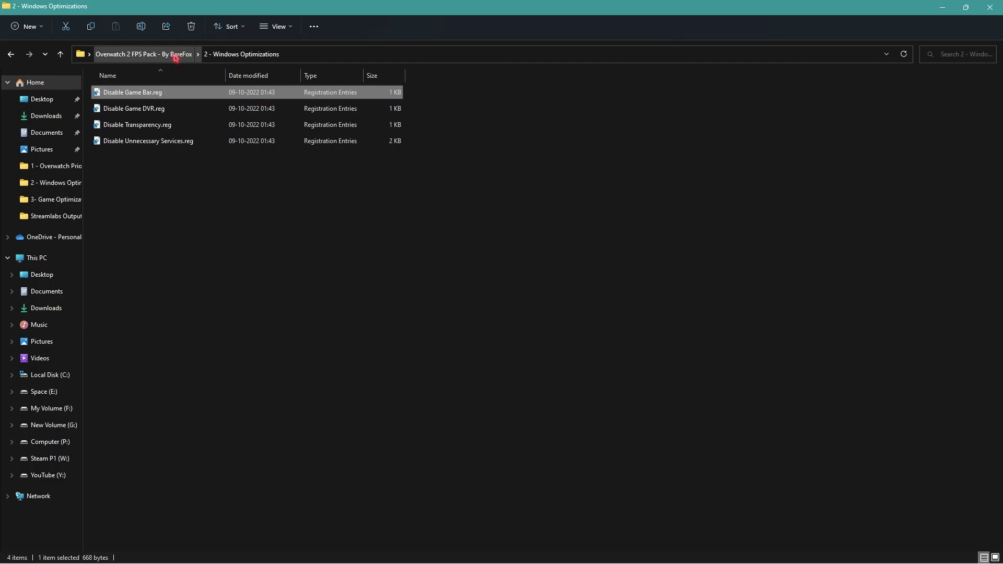
pyautogui.click(176, 54)
# - Review the 3- Game Optimizations registry files, then open 4 - Programs from the pack folder
pyautogui.doubleClick(142, 124)
pyautogui.click(186, 97)
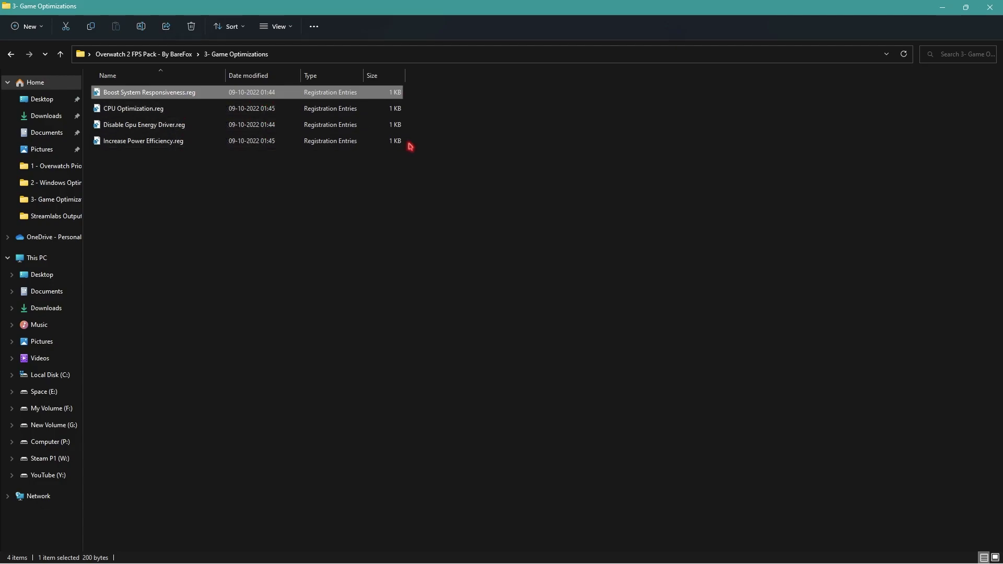
pyautogui.click(160, 145)
pyautogui.click(198, 215)
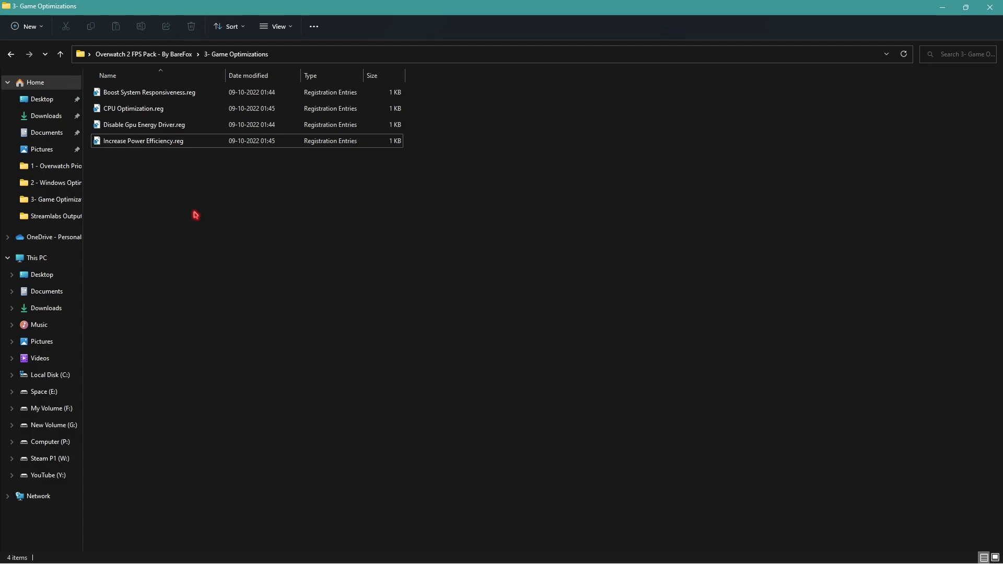
pyautogui.click(142, 54)
pyautogui.doubleClick(169, 142)
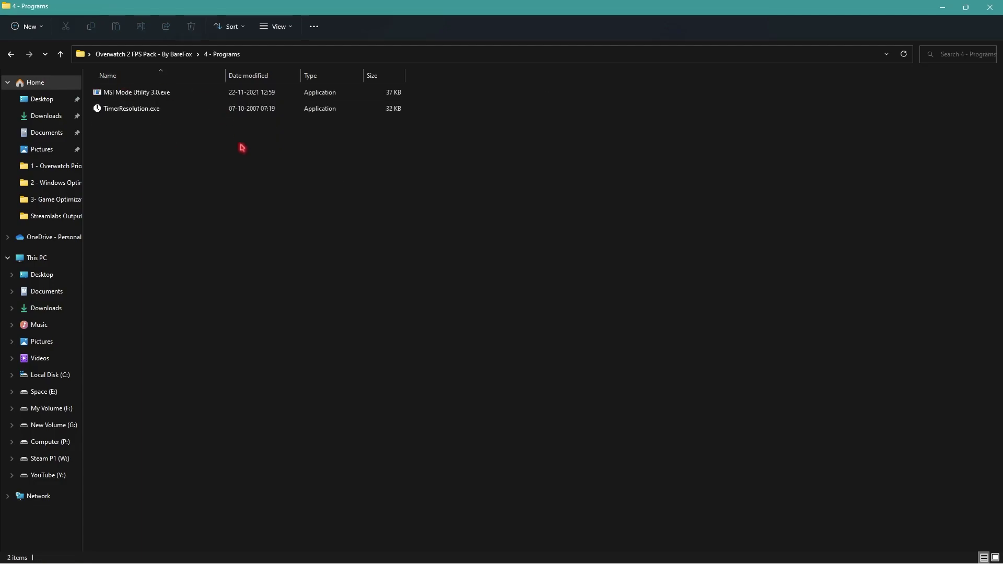
# - Run MSI Mode Utility as administrator and set the RTX 2070 SUPER interrupt priority to High
pyautogui.click(167, 99)
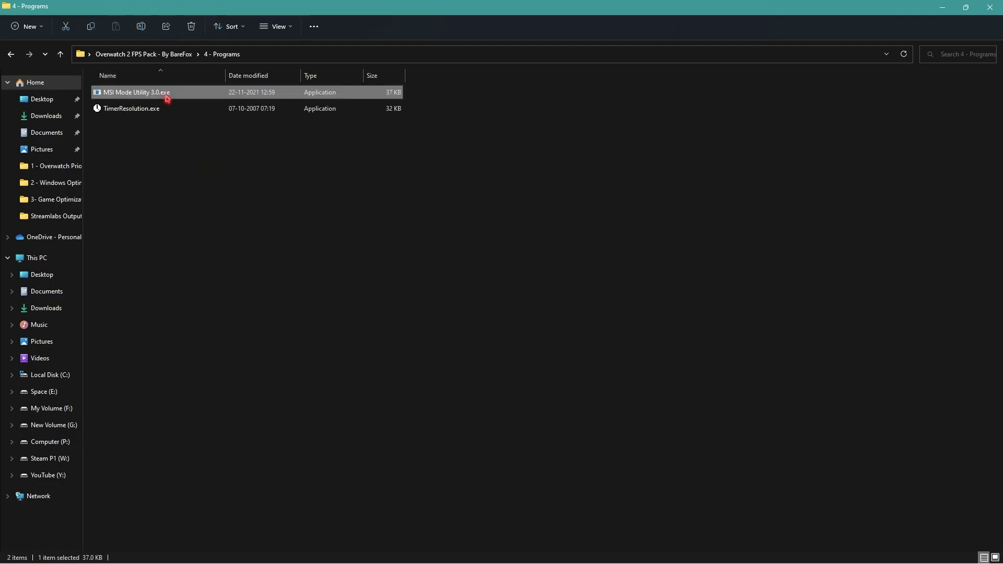
pyautogui.rightClick(167, 99)
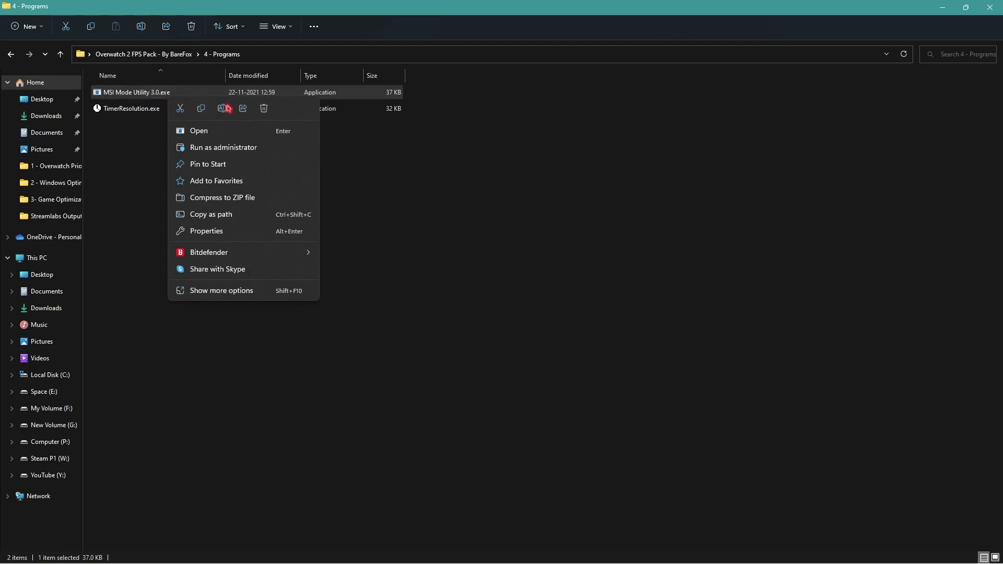
pyautogui.click(207, 151)
pyautogui.click(350, 242)
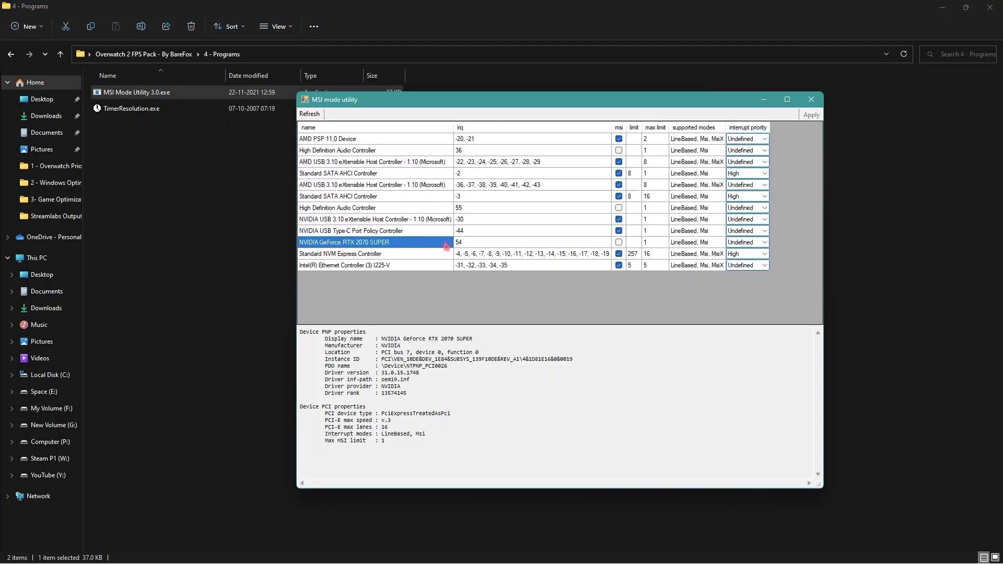
pyautogui.click(745, 243)
pyautogui.click(757, 242)
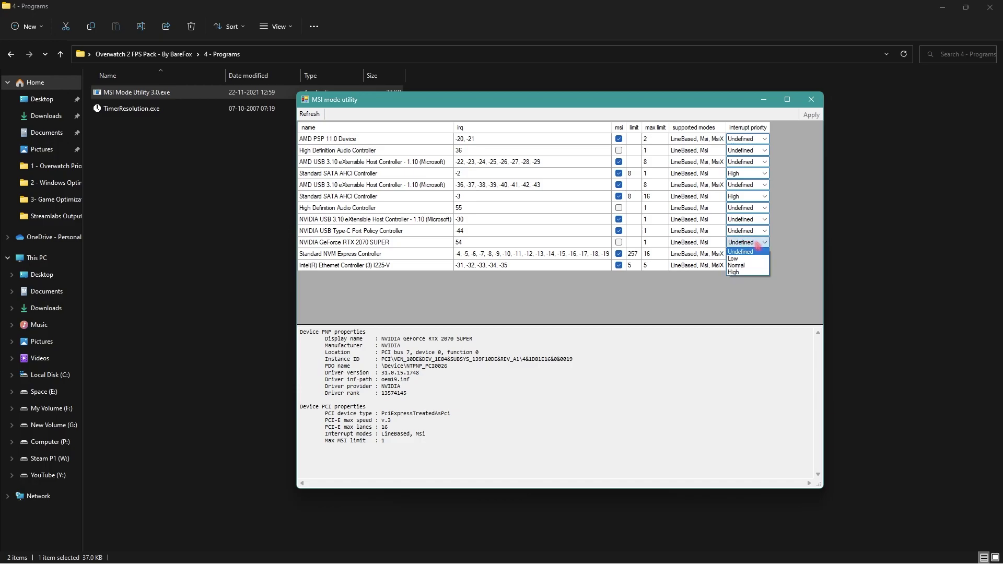
pyautogui.click(736, 272)
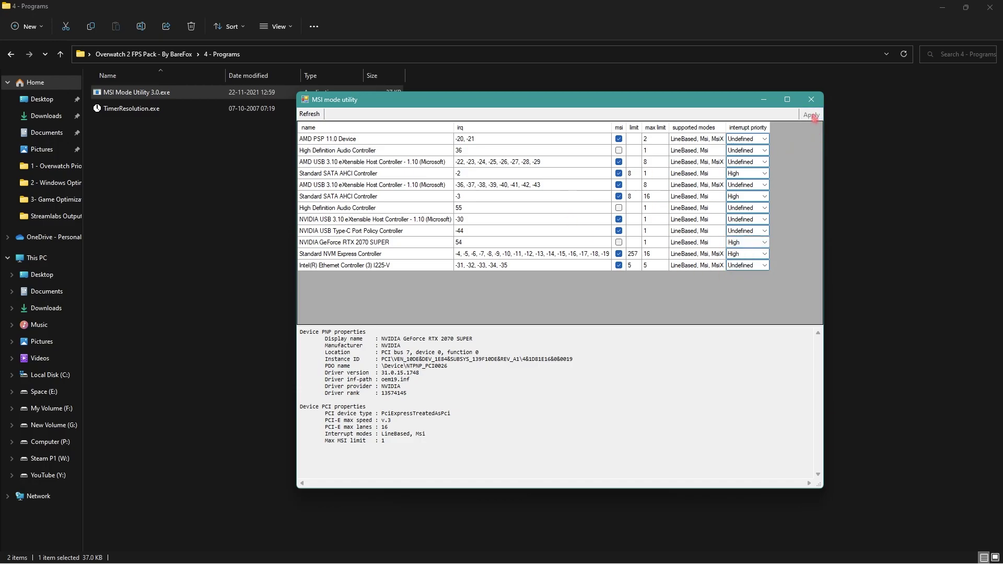
pyautogui.click(811, 99)
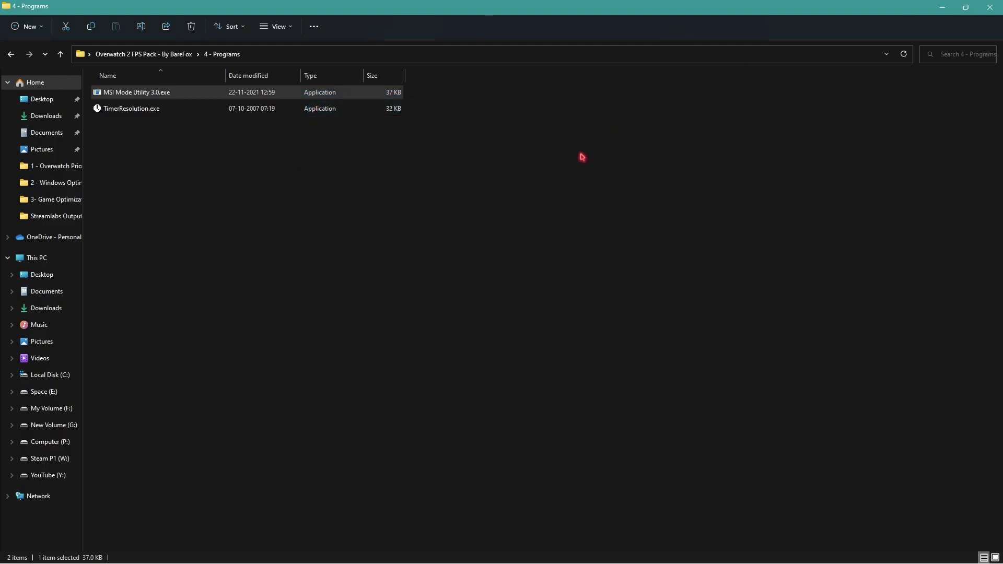
# - Set TimerResolution to its 0.500 ms maximum and return to the FPS pack folder
pyautogui.doubleClick(200, 109)
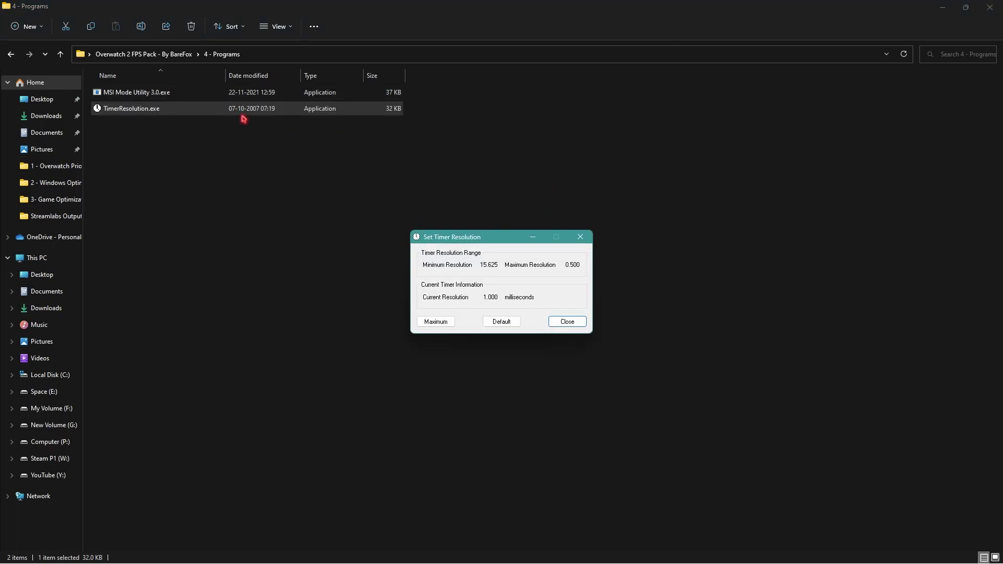
pyautogui.click(448, 325)
pyautogui.click(573, 326)
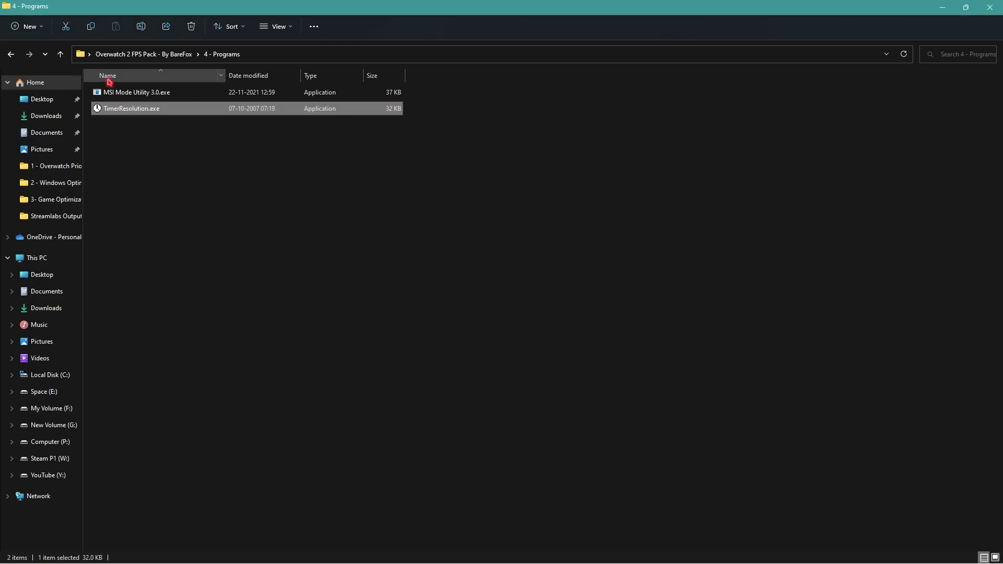
pyautogui.press('BackSpace')
# - Open Ultimate PowerPlan.txt and select its powercfg -duplicatescheme command line
pyautogui.click(137, 158)
pyautogui.press('Return')
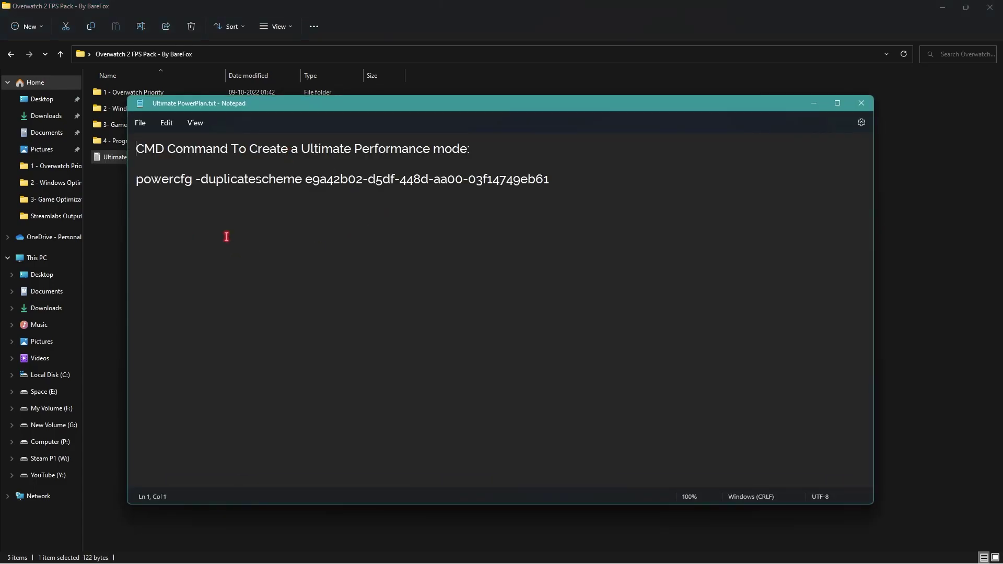
pyautogui.moveTo(580, 177); pyautogui.dragTo(129, 176)
pyautogui.hotkey('ctrl', 'c')
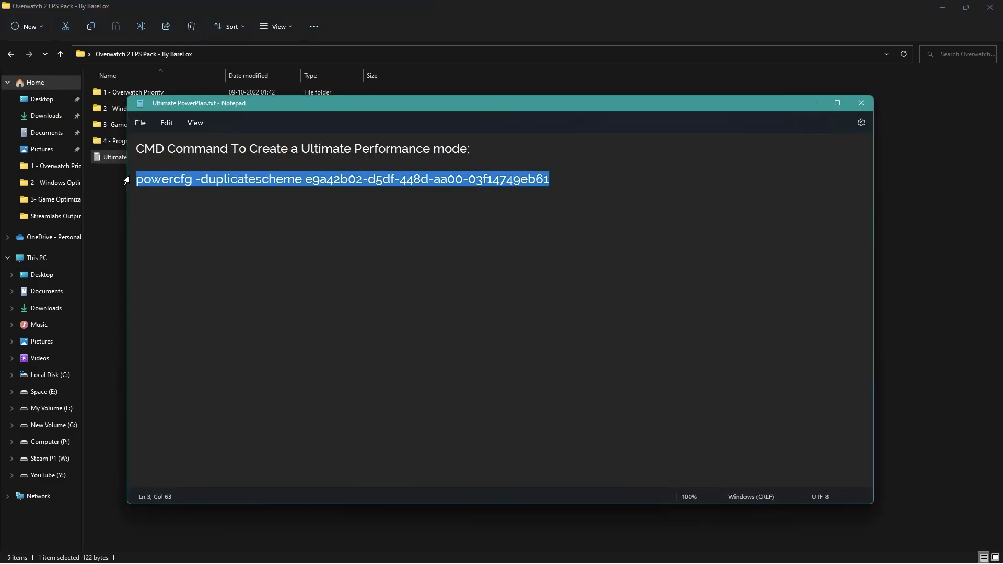
# - Run the command in an administrator Command Prompt, then close Command Prompt and the note
pyautogui.press('super')
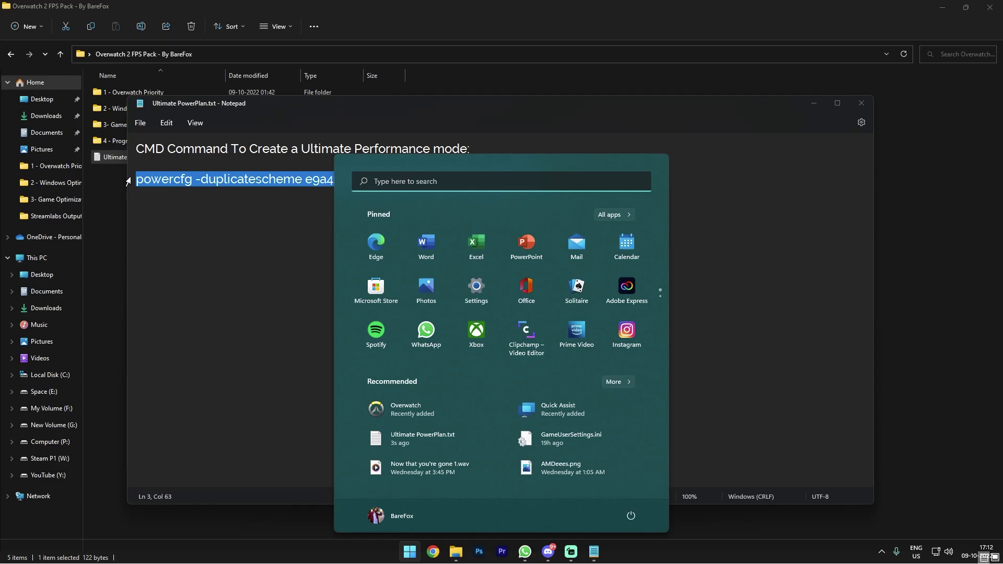
pyautogui.write('cmd')
pyautogui.click(548, 358)
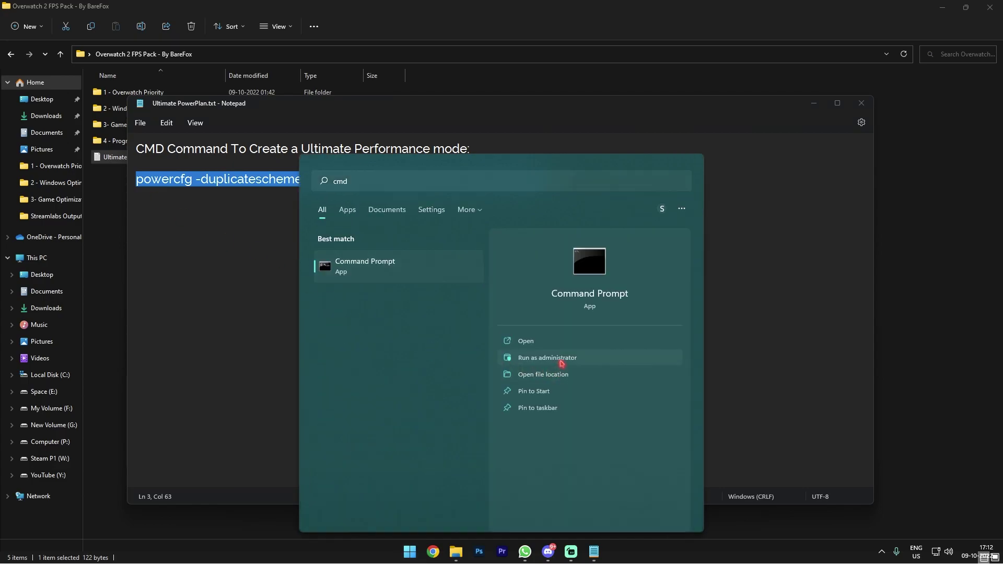
pyautogui.hotkey('ctrl', 'v')
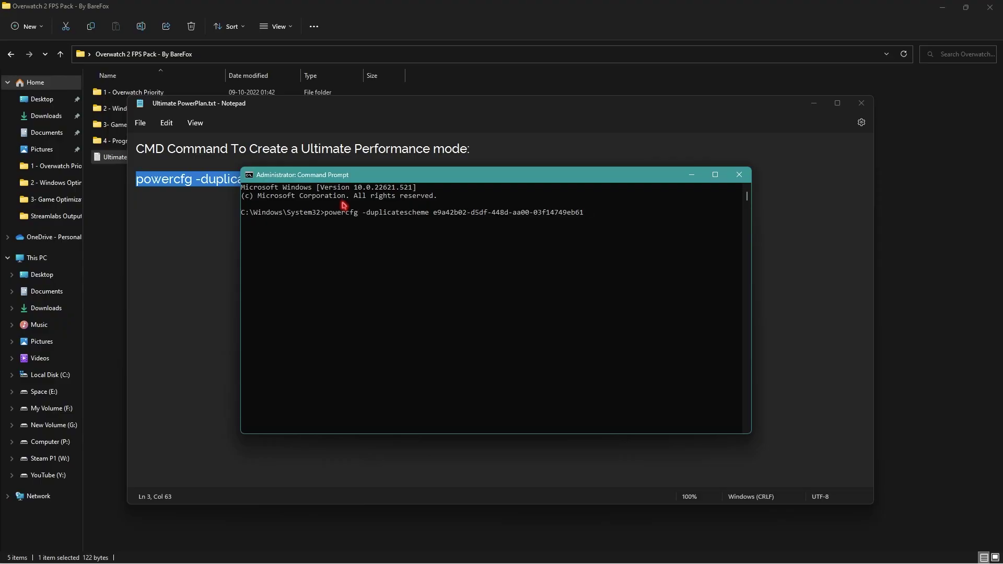
pyautogui.click(739, 175)
pyautogui.click(861, 102)
pyautogui.press('super')
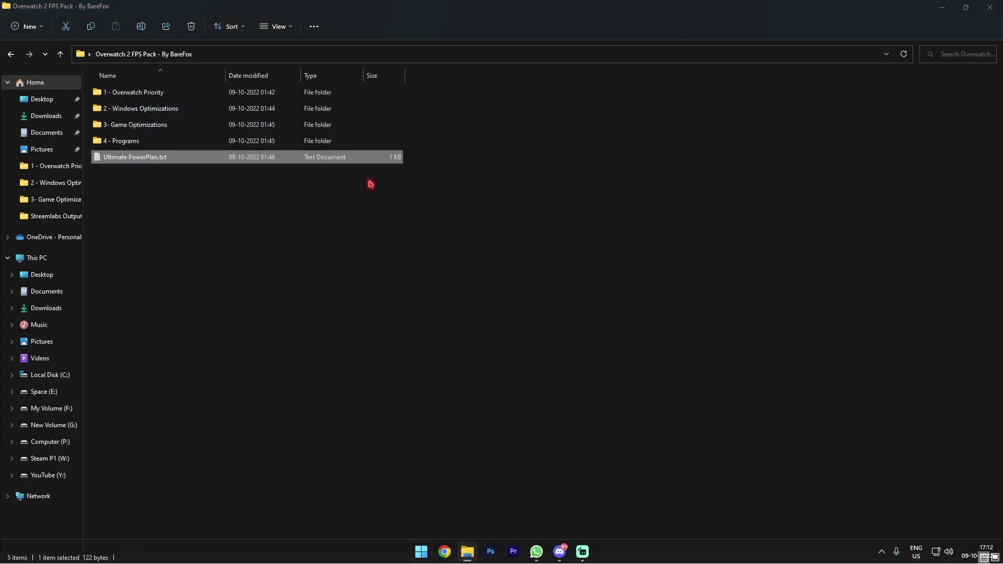
# - Through Control Panel's Power Options, switch the active power plan from FoxTurboOS to Ultimate Performance
pyautogui.write('command prompt')
pyautogui.press('BackSpace')
pyautogui.press('BackSpace')
pyautogui.press('BackSpace')
pyautogui.press('BackSpace')
pyautogui.press('BackSpace')
pyautogui.press('BackSpace')
pyautogui.press('BackSpace')
pyautogui.press('BackSpace')
pyautogui.press('BackSpace')
pyautogui.press('BackSpace')
pyautogui.press('BackSpace')
pyautogui.press('BackSpace')
pyautogui.press('BackSpace')
pyautogui.press('BackSpace')
pyautogui.write('control panel')
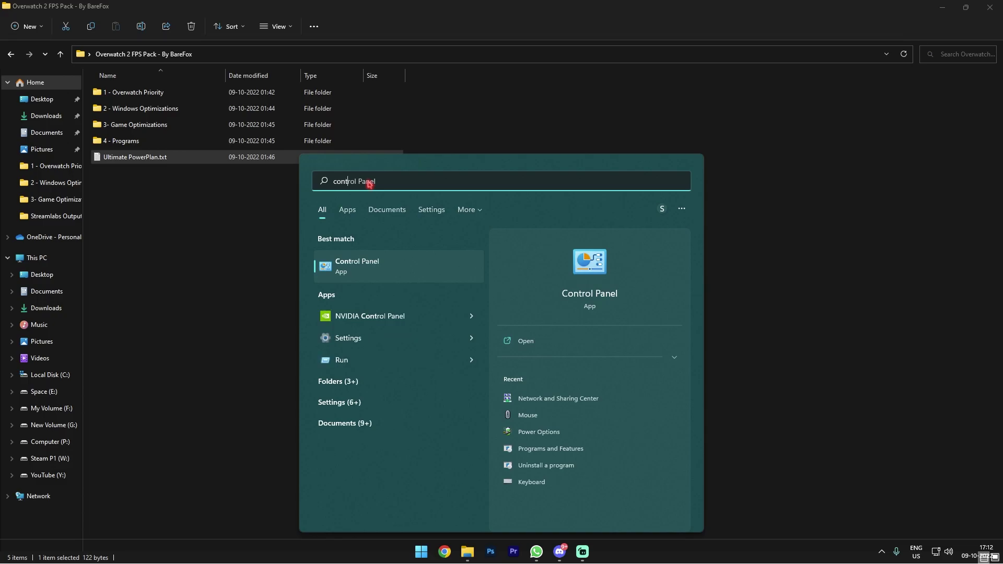
pyautogui.press('Return')
pyautogui.click(852, 261)
pyautogui.write('power')
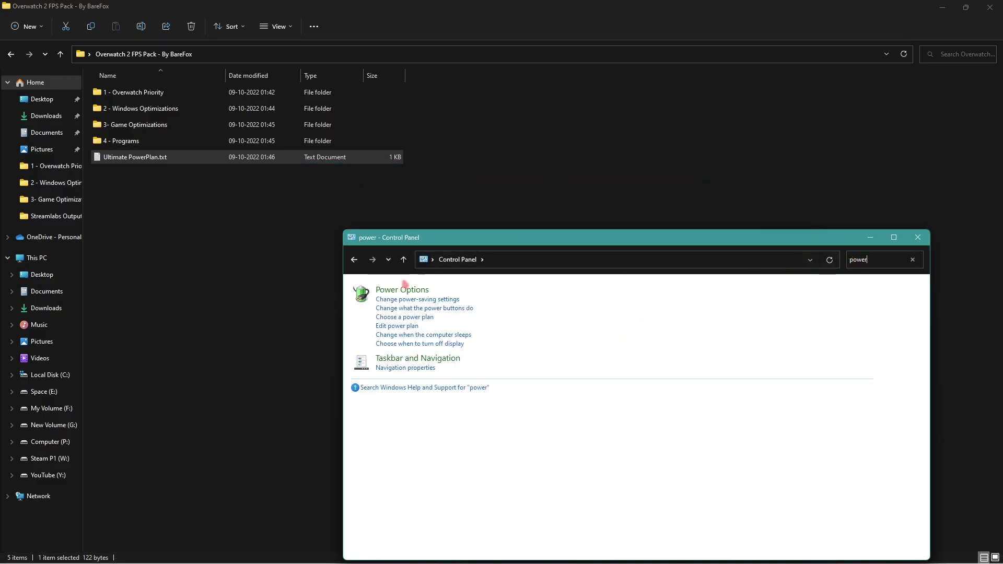
pyautogui.click(418, 289)
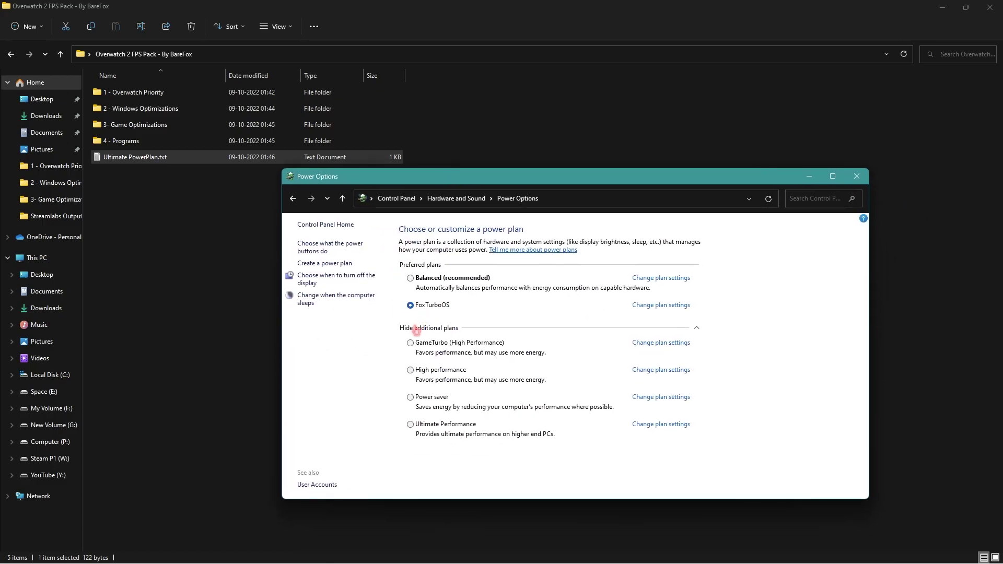
pyautogui.click(432, 424)
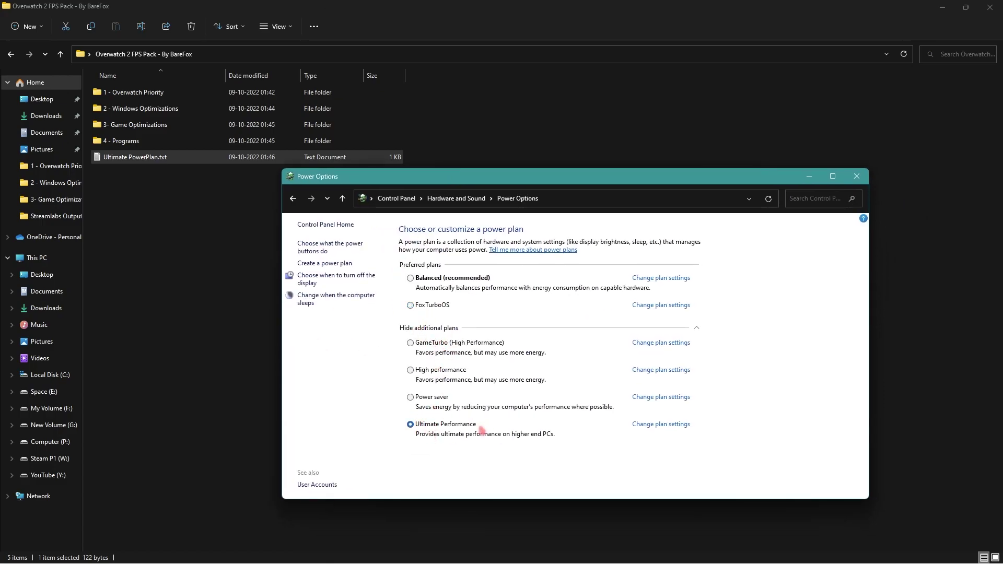